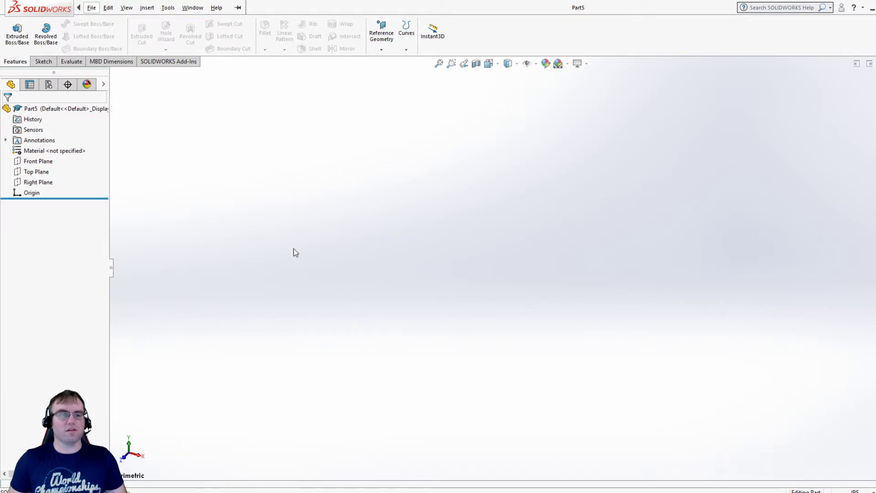
Start a sketch on the Top Plane and draw a corner rectangle from the origin.
left_click(44, 61)
left_click(14, 29)
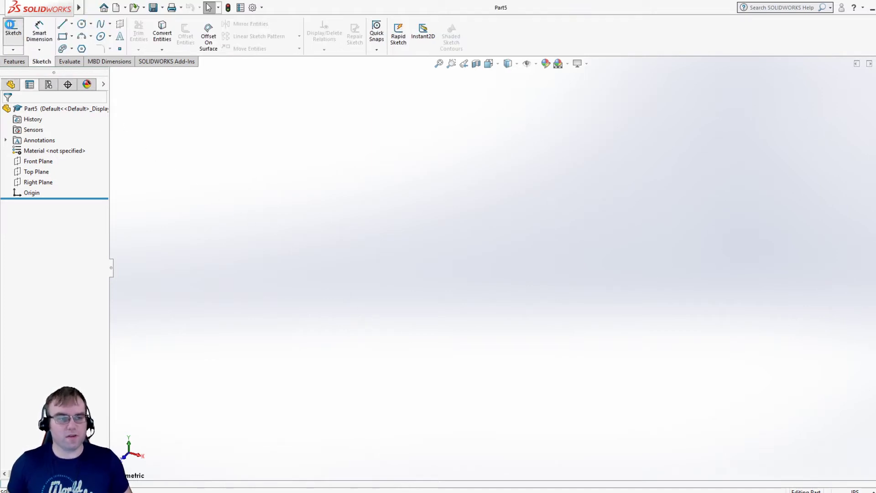
left_click(356, 262)
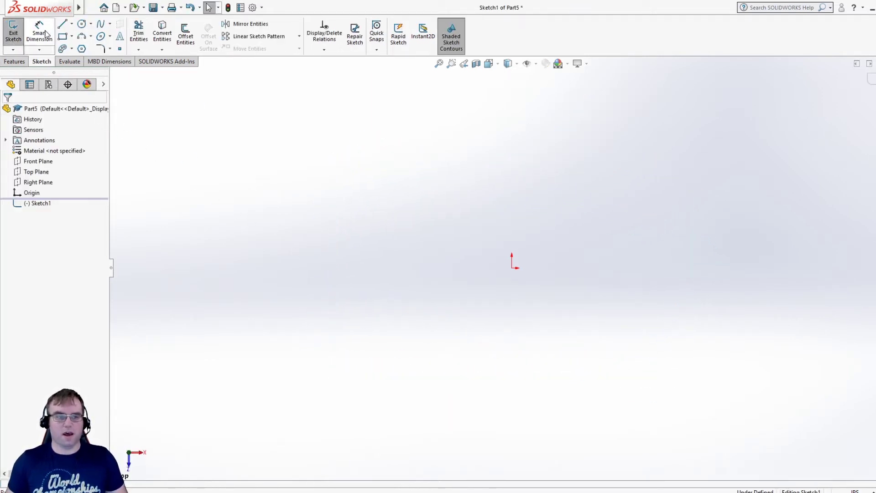
left_click(63, 36)
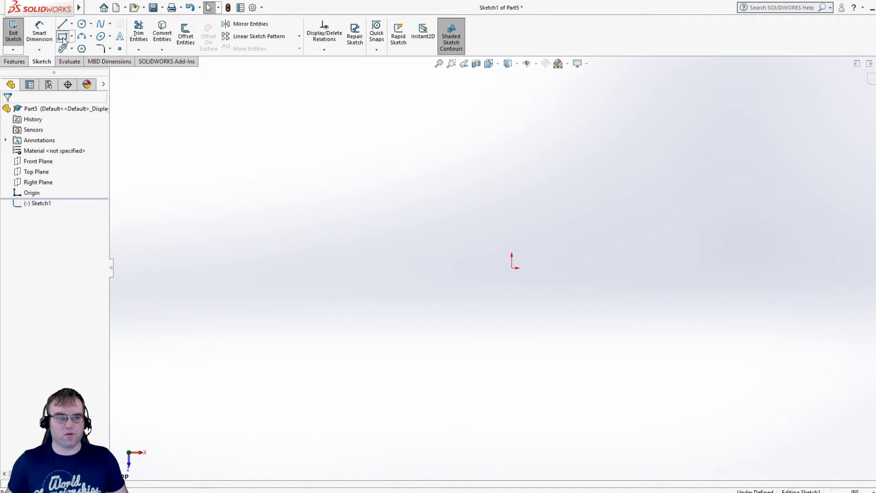
left_click(512, 268)
left_click(729, 117)
key("Escape")
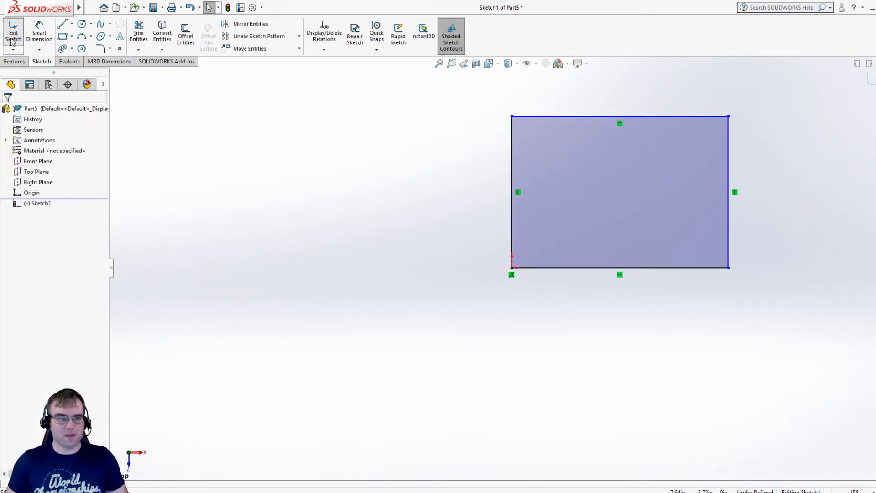
Dimension the rectangle to 2 in high and 3 in wide, fully defining it.
left_click(36, 33)
left_click(512, 239)
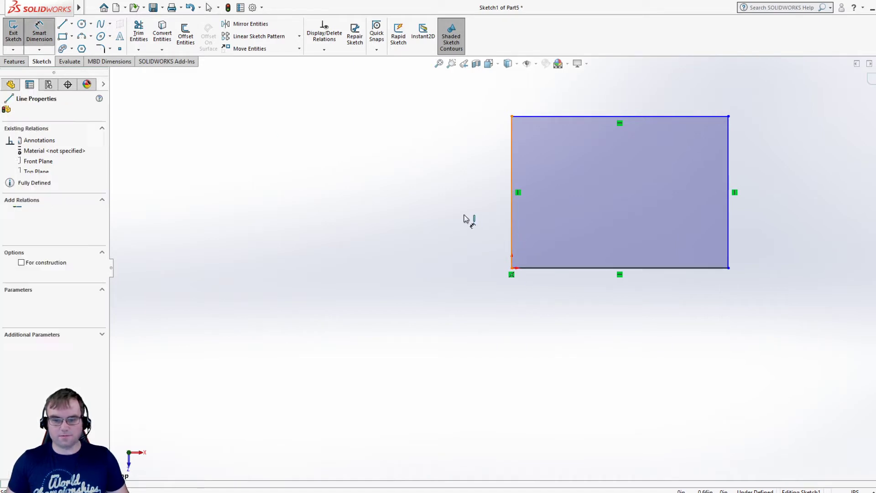
left_click(461, 218)
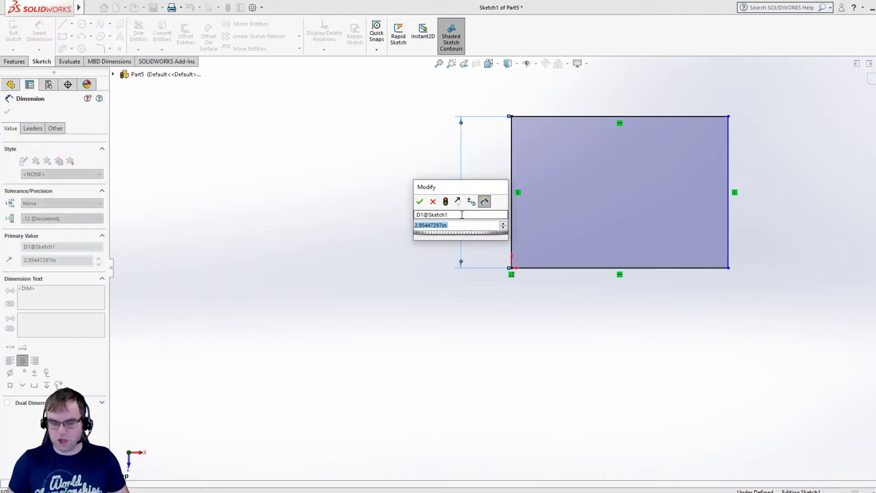
type("2")
key("Return")
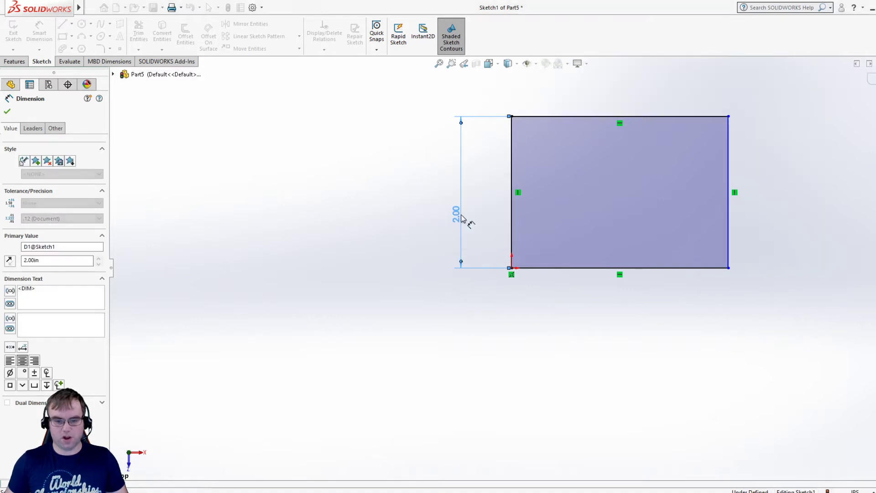
left_click(576, 269)
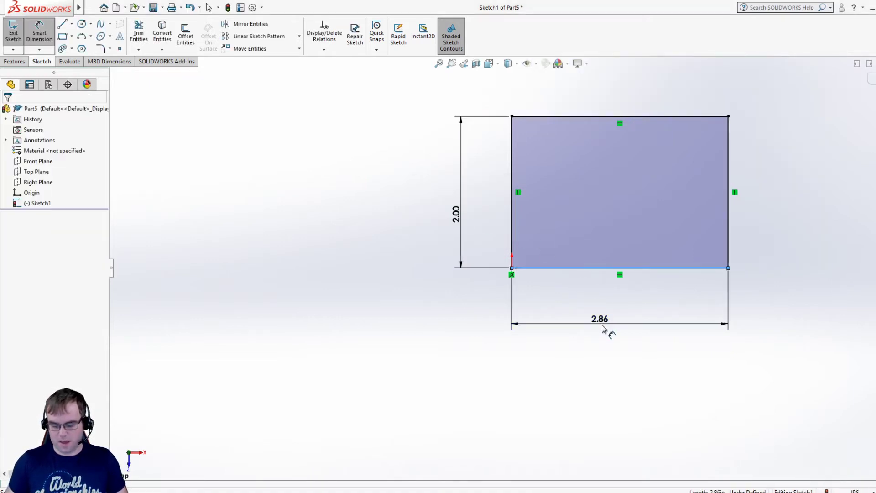
left_click(606, 325)
type("3")
key("Return")
key("Escape")
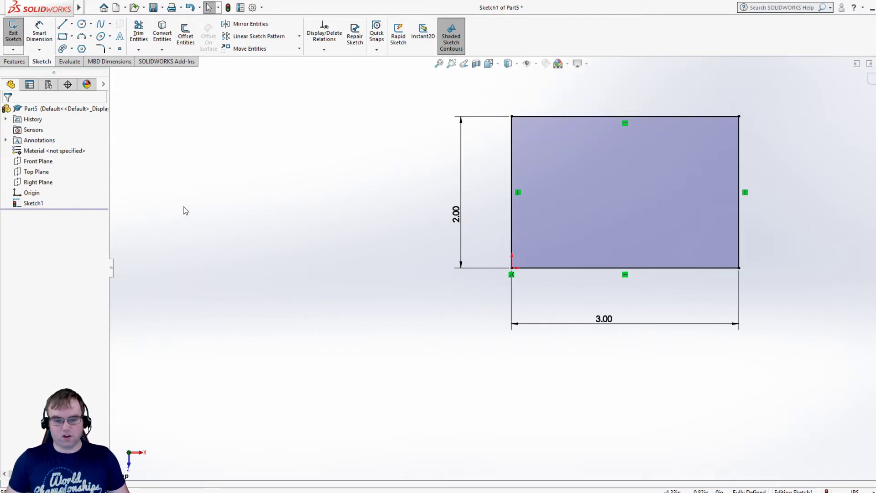
left_click(111, 49)
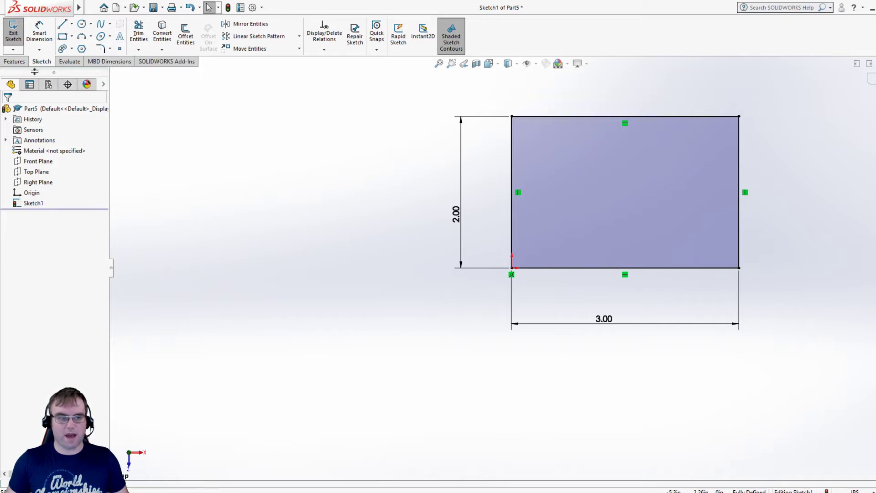
left_click(14, 61)
Extrude the rectangle sketch 1 in blind as Boss-Extrude1.
left_click(15, 35)
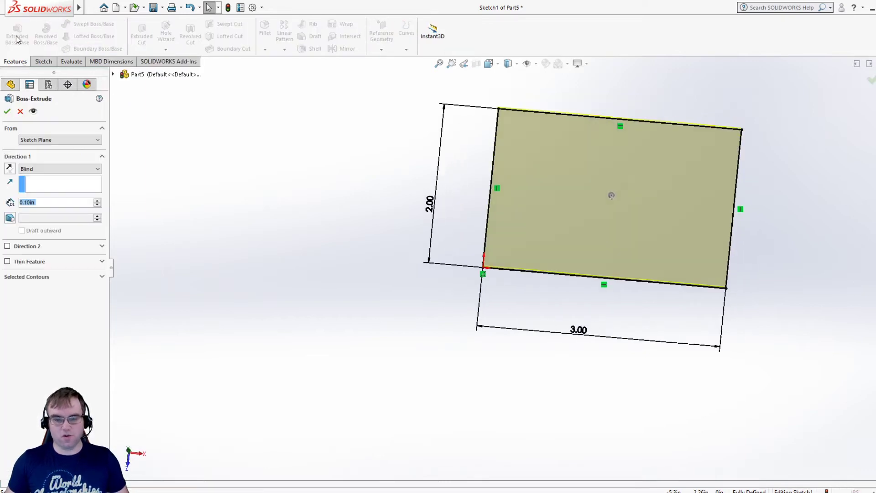
type("1")
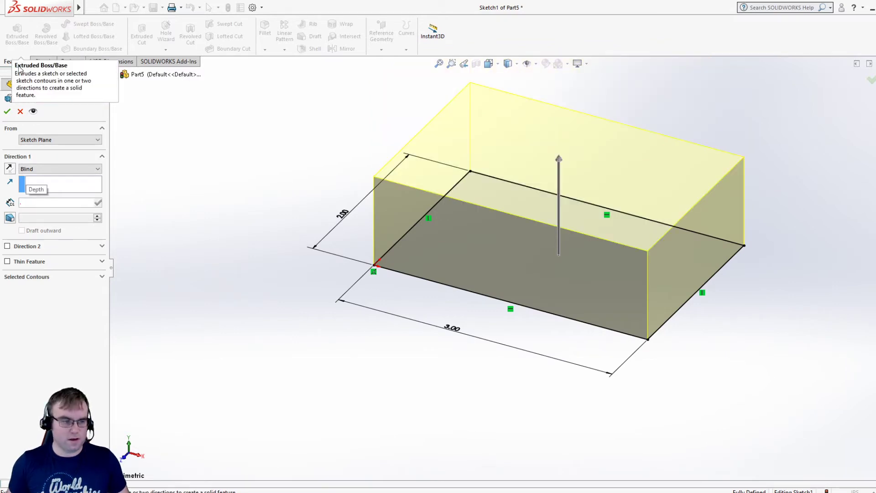
key("Return")
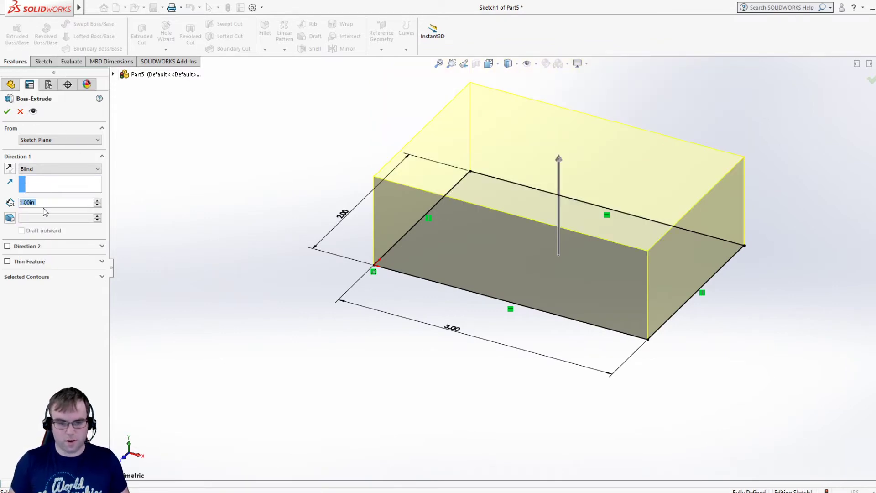
left_click(7, 111)
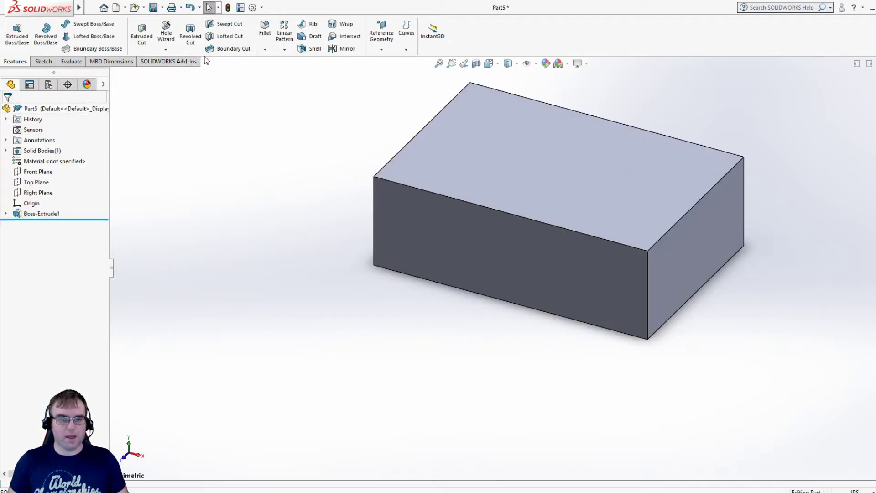
Start a fillet and select the block's four vertical corner edges.
left_click(267, 28)
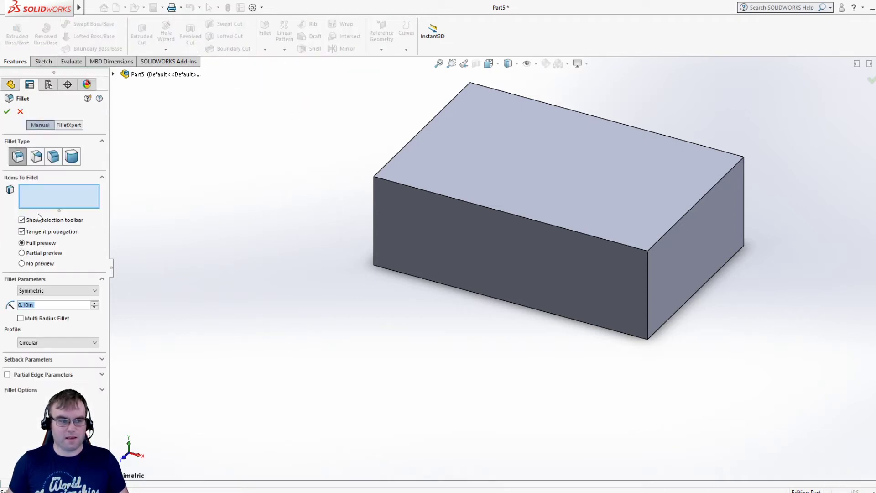
left_click(374, 224)
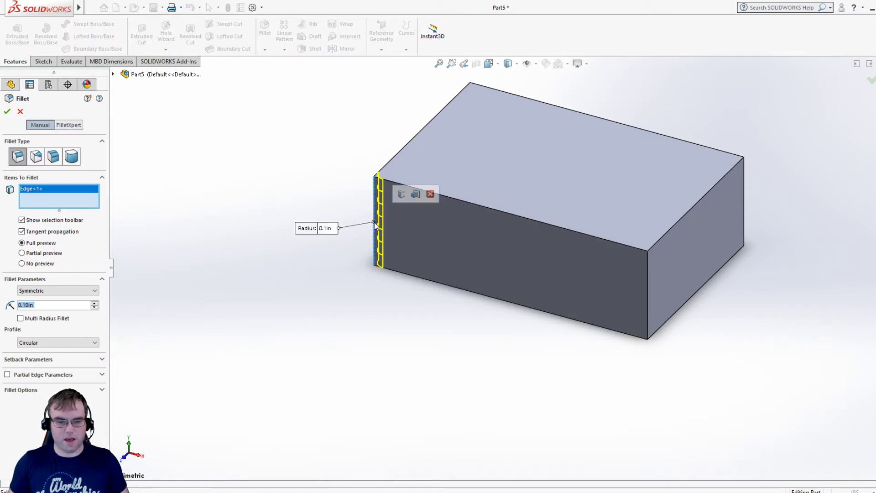
left_click(647, 271)
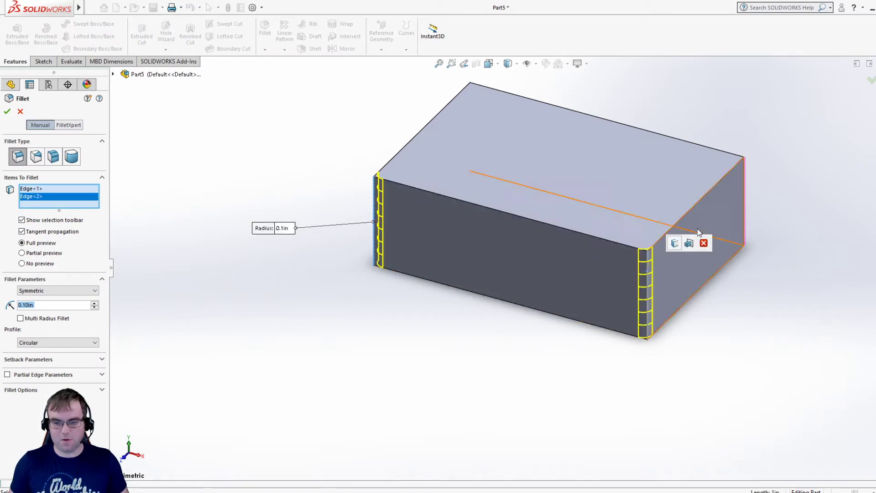
left_click(745, 224)
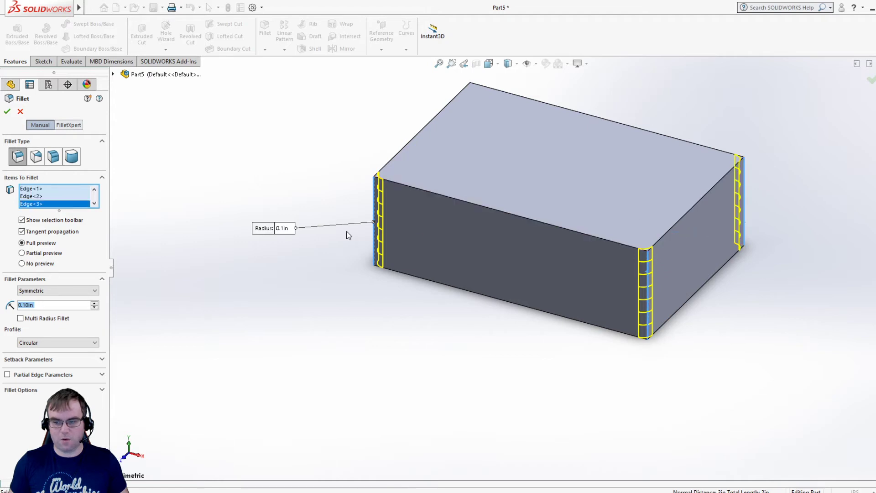
middle_click_drag(349, 235, 452, 216)
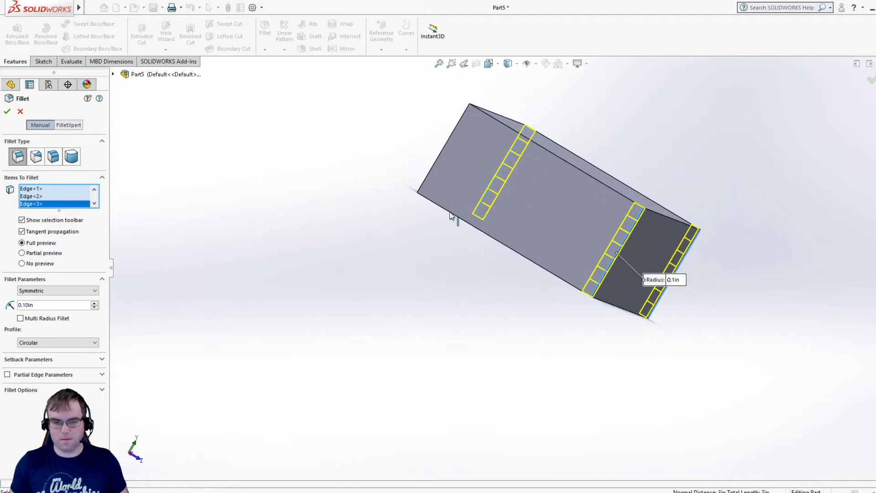
left_click(429, 175)
middle_click_drag(429, 176, 292, 307)
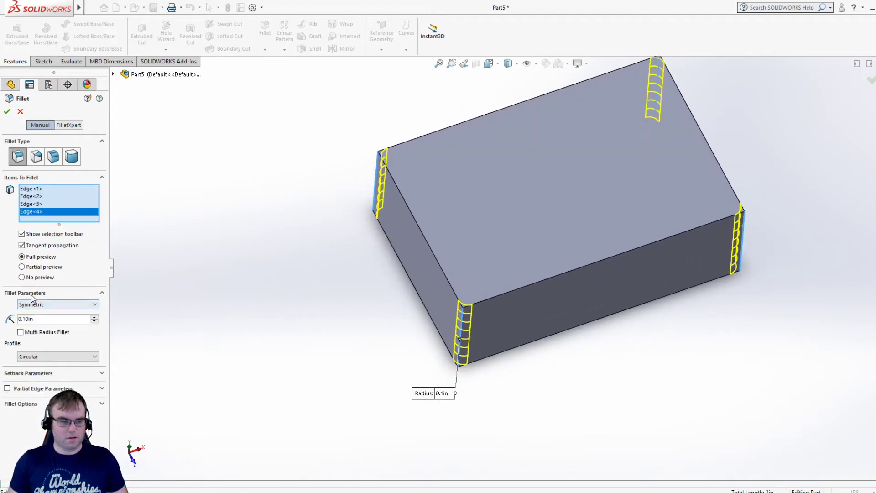
Preview the fillet on all four edges and raise the radius to 0.50 in.
left_click(22, 267)
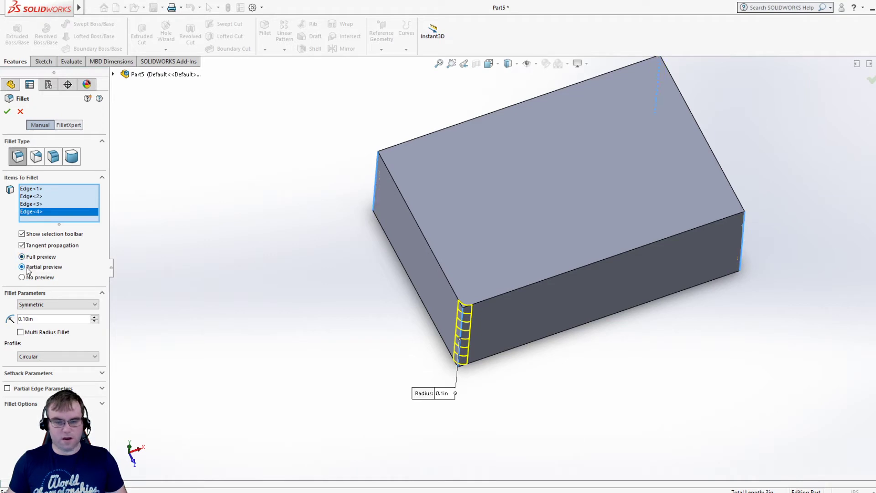
left_click(28, 258)
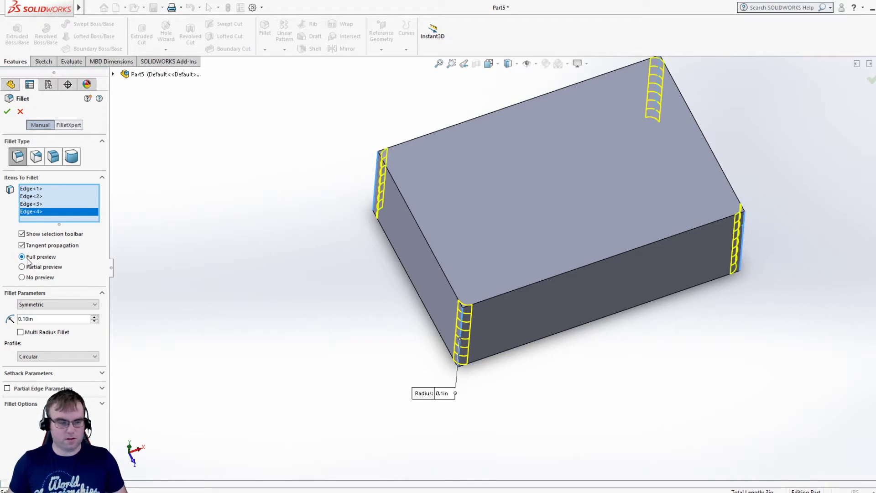
left_click(94, 318)
left_click(94, 317)
left_click(94, 317)
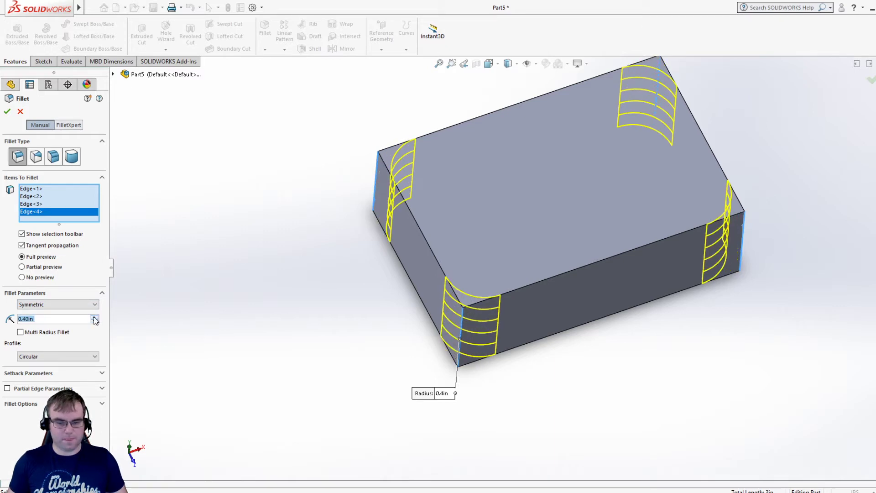
left_click(94, 317)
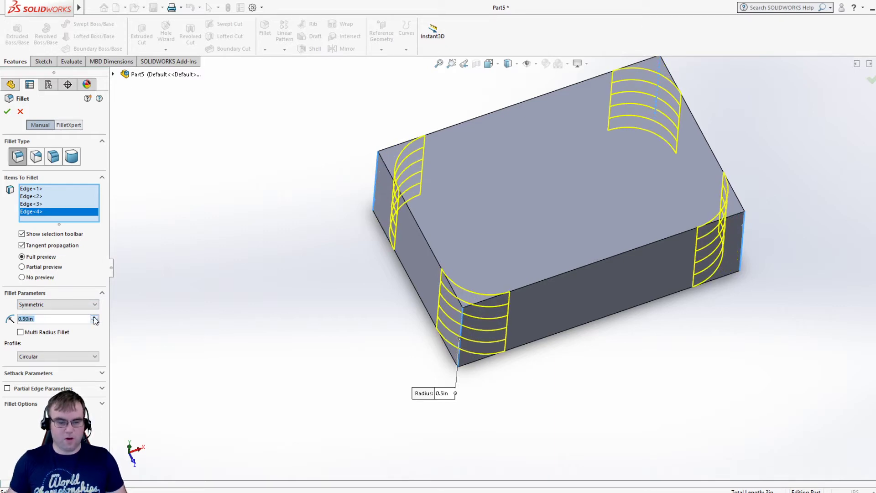
Try an asymmetric fillet, then revert to symmetric 0.50 in and accept Fillet1.
left_click(94, 305)
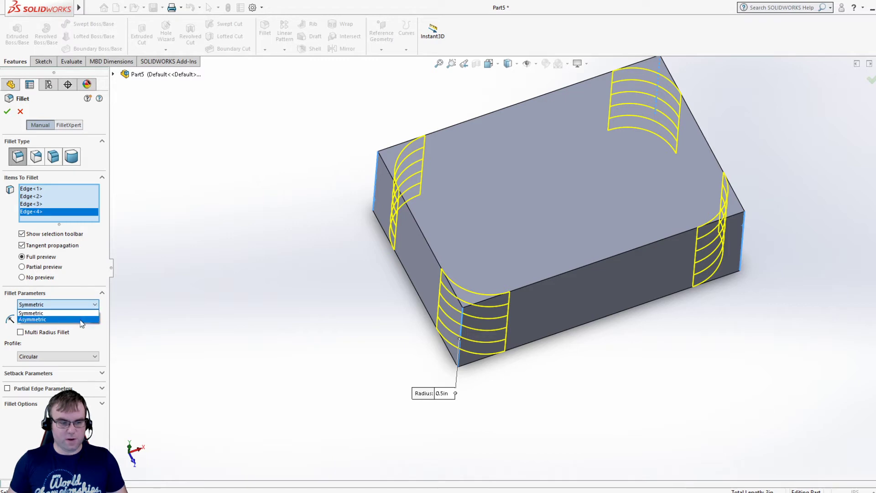
left_click(80, 319)
left_click(95, 333)
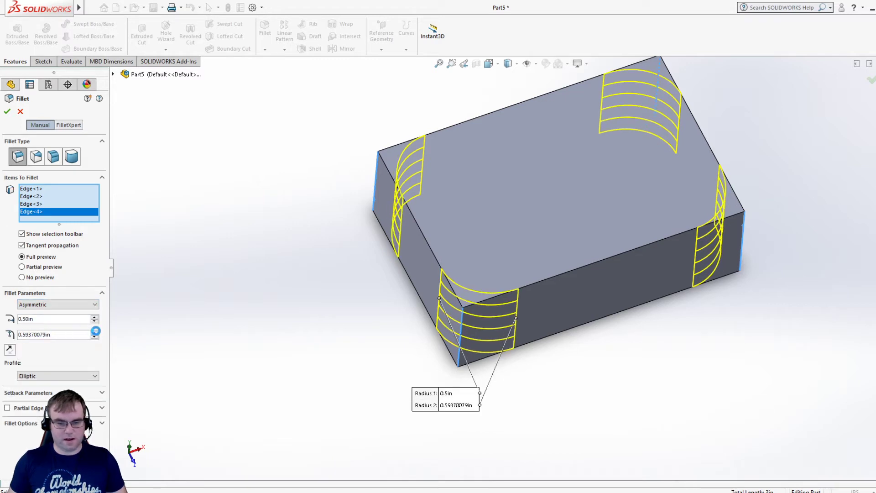
left_click(94, 333)
left_click(95, 333)
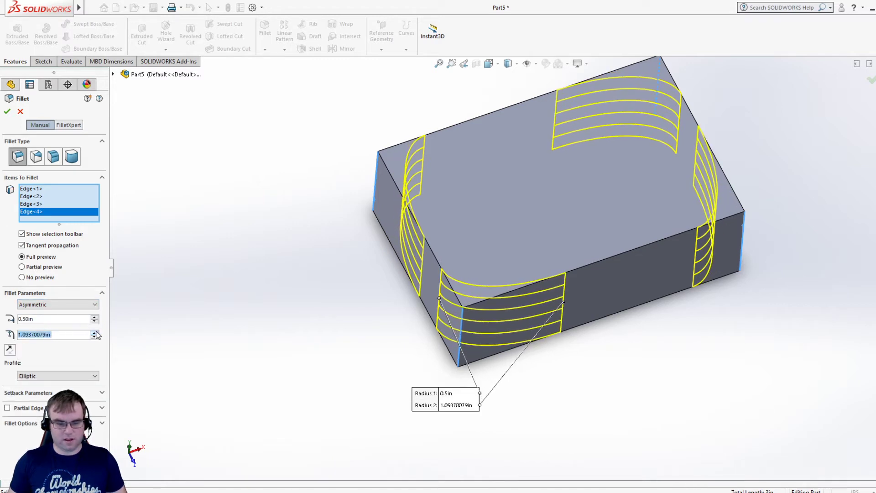
left_click(47, 305)
left_click(41, 313)
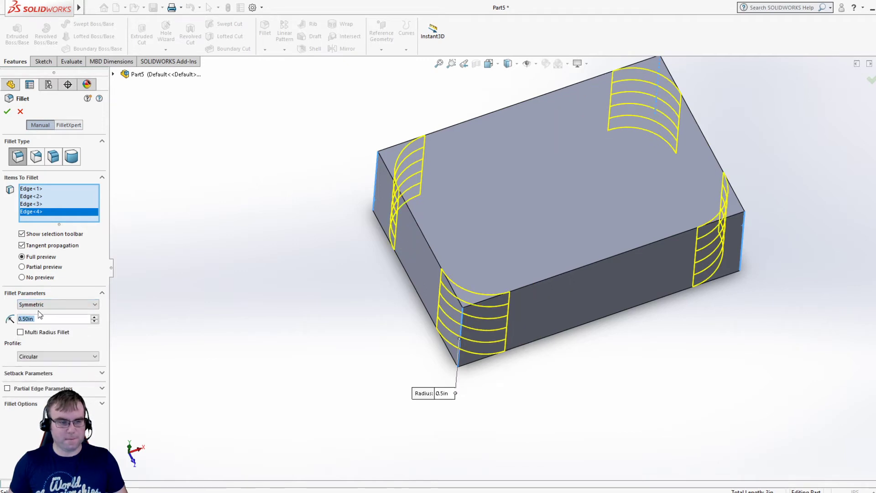
left_click(7, 113)
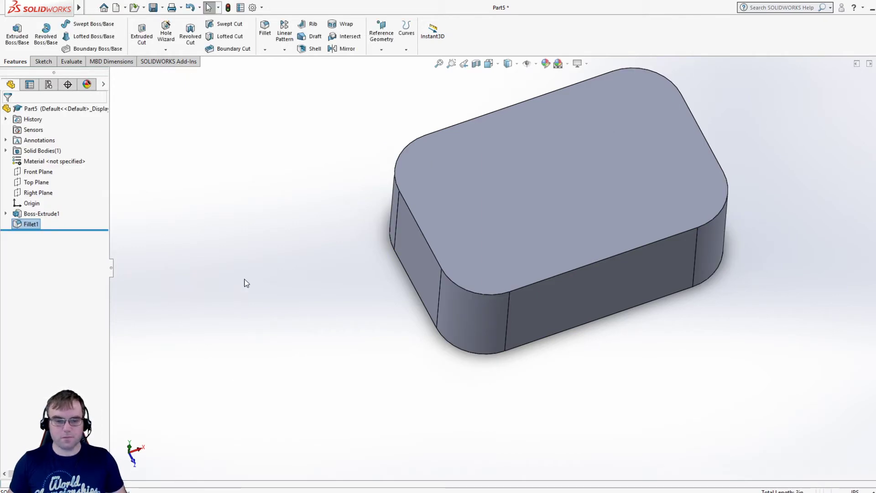
Reopen Fillet1's settings for editing and close them unchanged.
right_click(31, 226)
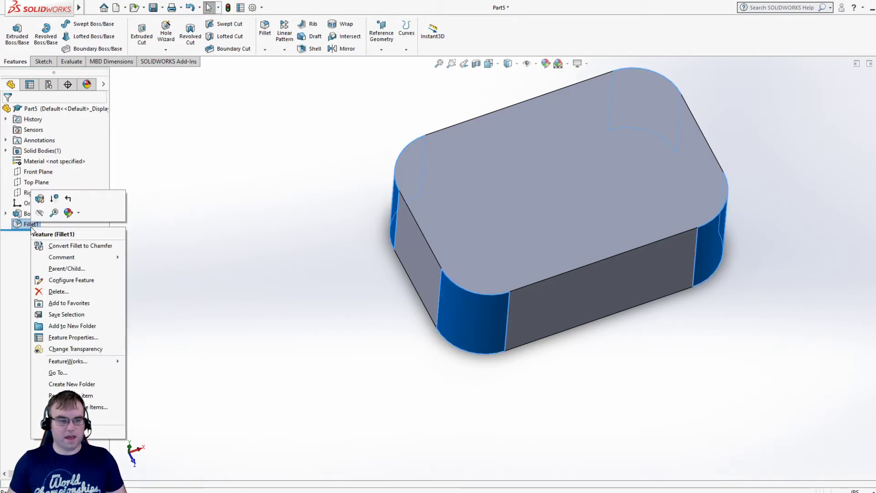
left_click(300, 248)
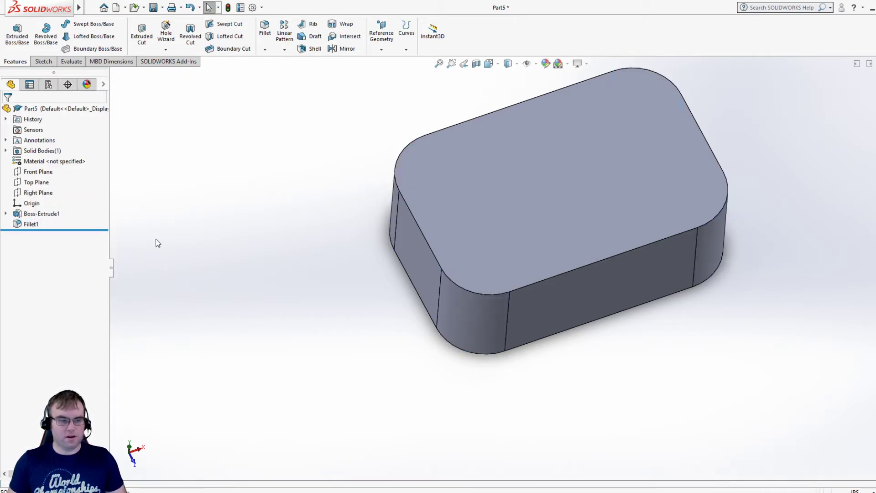
right_click(31, 227)
left_click(39, 199)
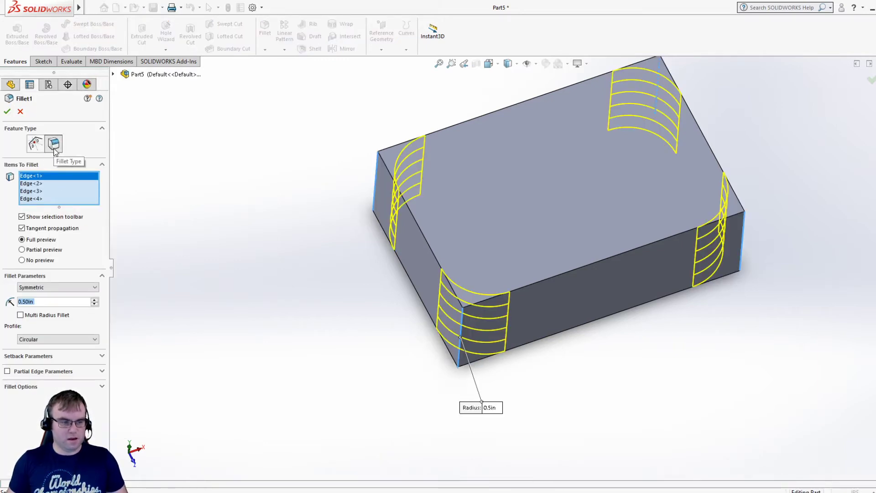
left_click(7, 111)
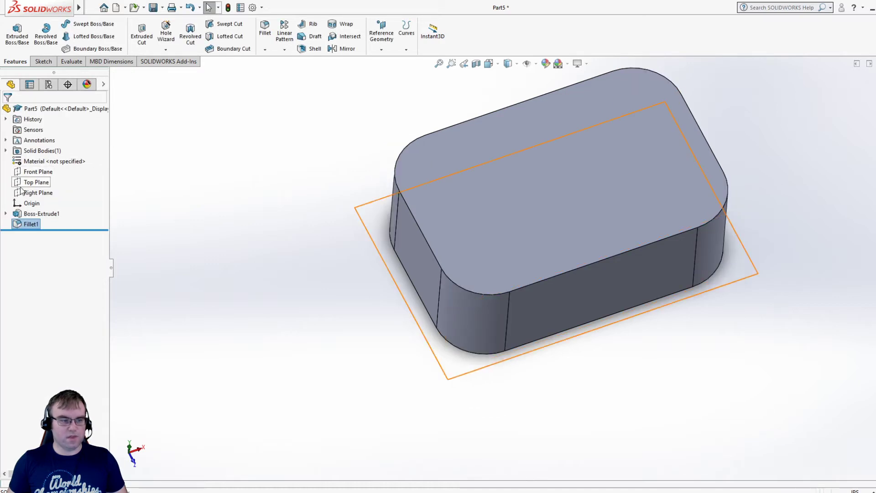
Delete Fillet1 from the tree and confirm the deletion.
right_click(34, 226)
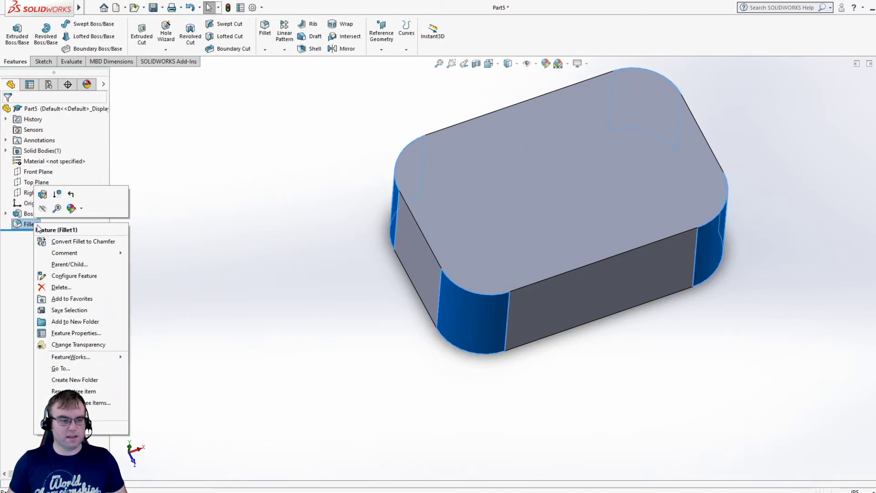
left_click(71, 284)
left_click(502, 183)
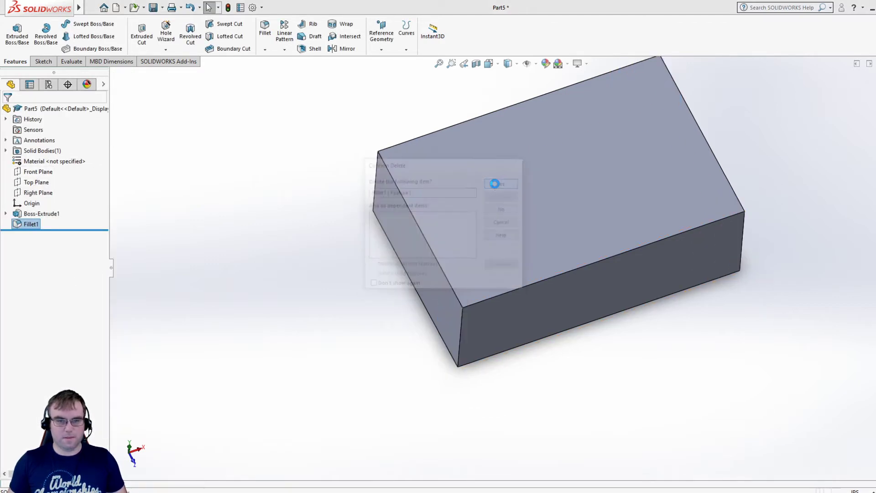
Start a chamfer and select the block's four vertical corner edges.
left_click(266, 50)
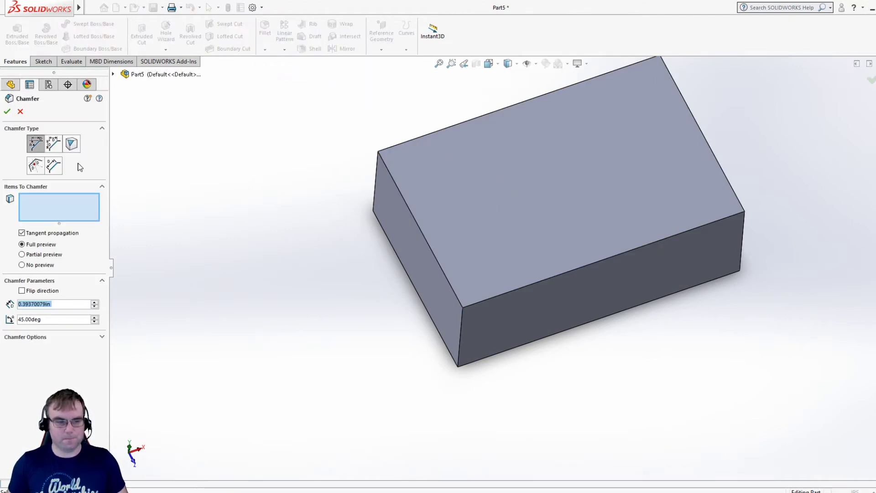
left_click(461, 352)
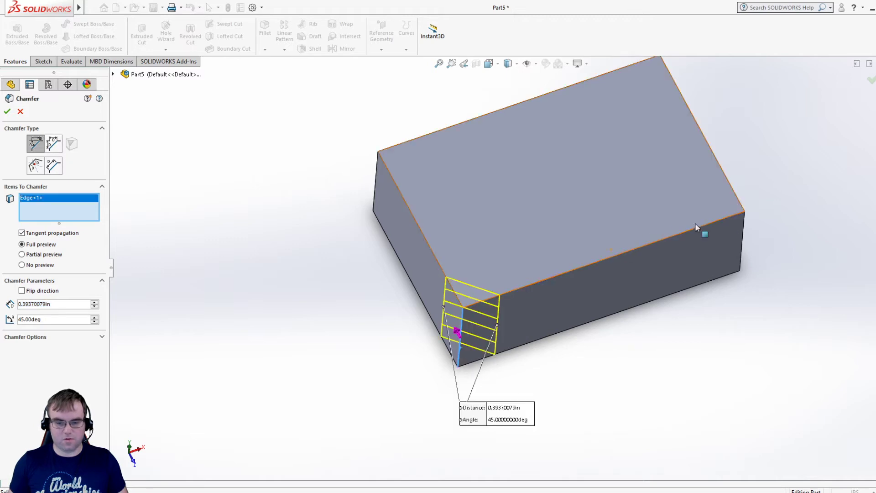
left_click(743, 237)
middle_click_drag(732, 144, 541, 204)
left_click(625, 143)
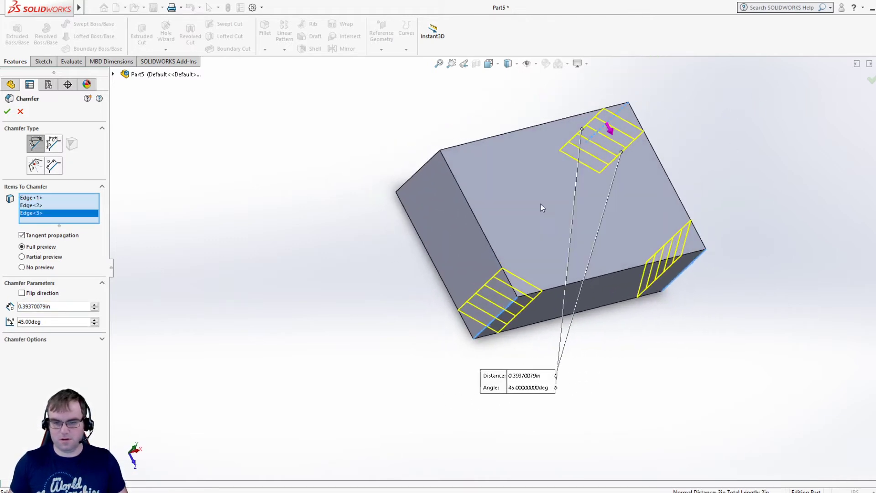
left_click(423, 168)
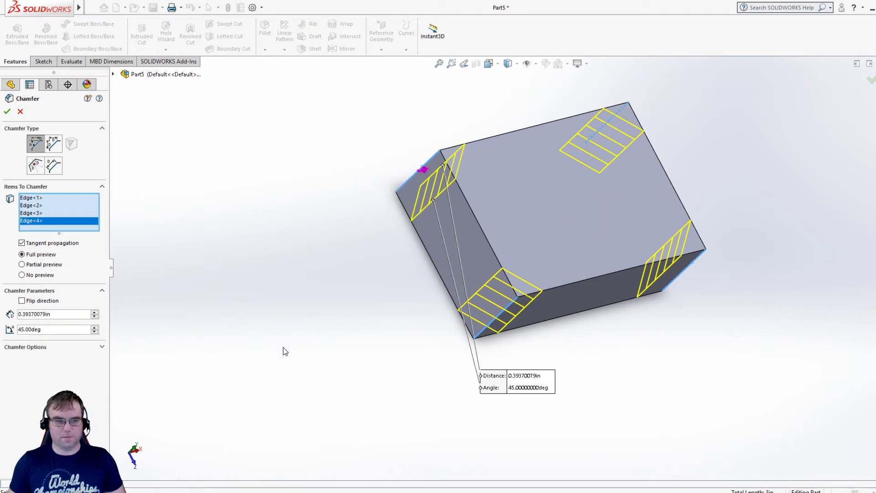
middle_click_drag(303, 358, 237, 298)
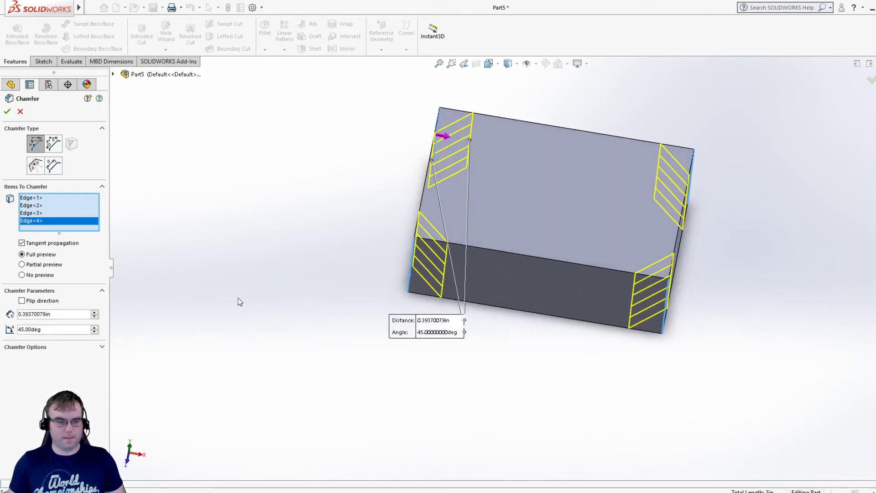
Set the chamfer distance to 0.5 in at 45° and apply Chamfer1.
double_click(58, 313)
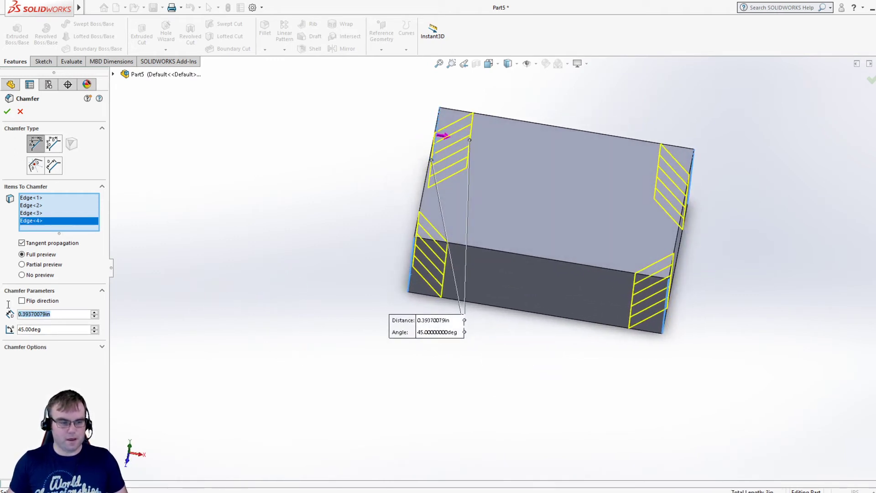
type(".5")
key("Return")
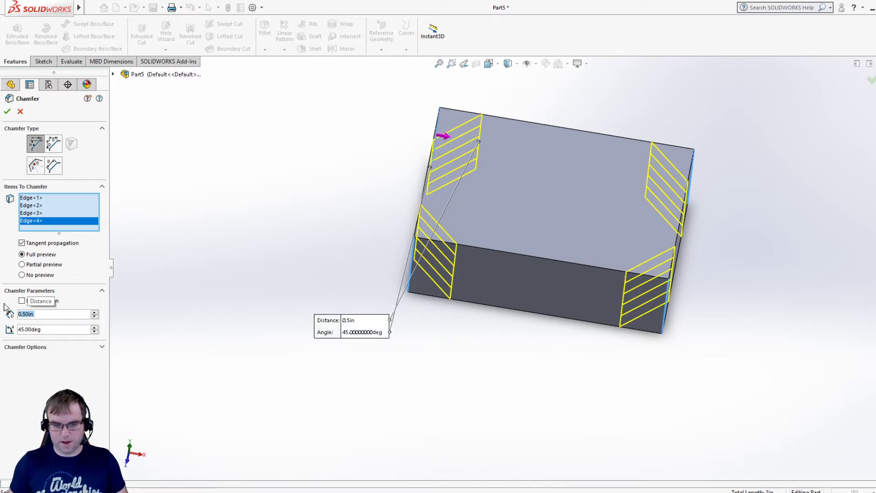
left_click(7, 111)
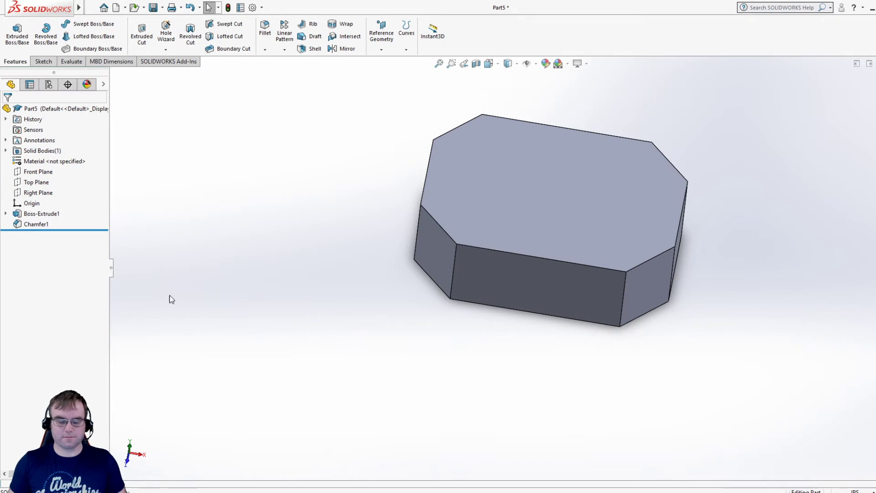
left_click(38, 225)
right_click(38, 226)
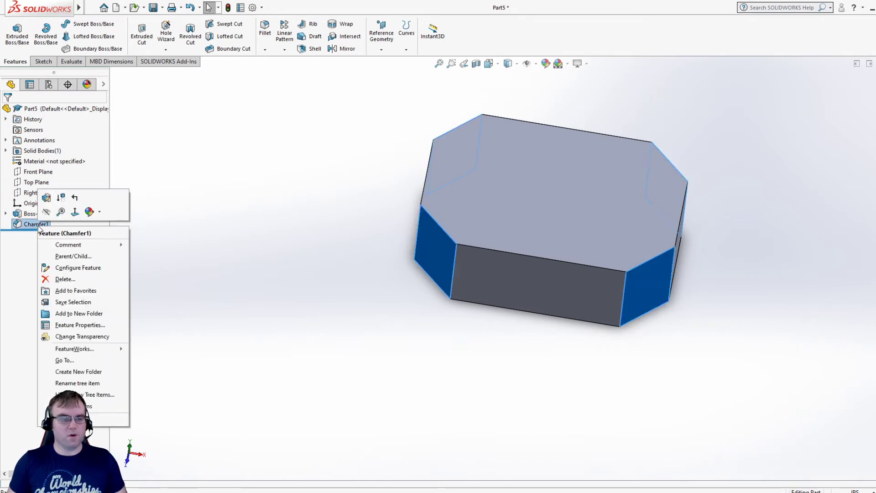
left_click(46, 198)
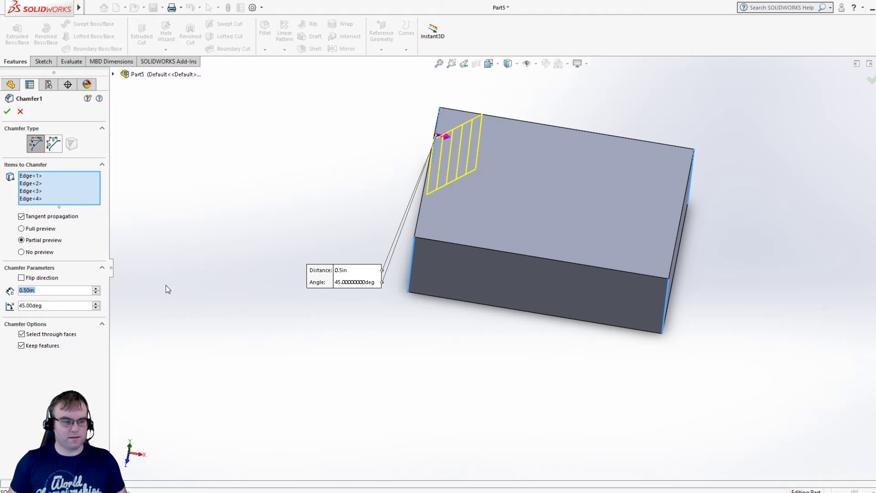
left_click(54, 149)
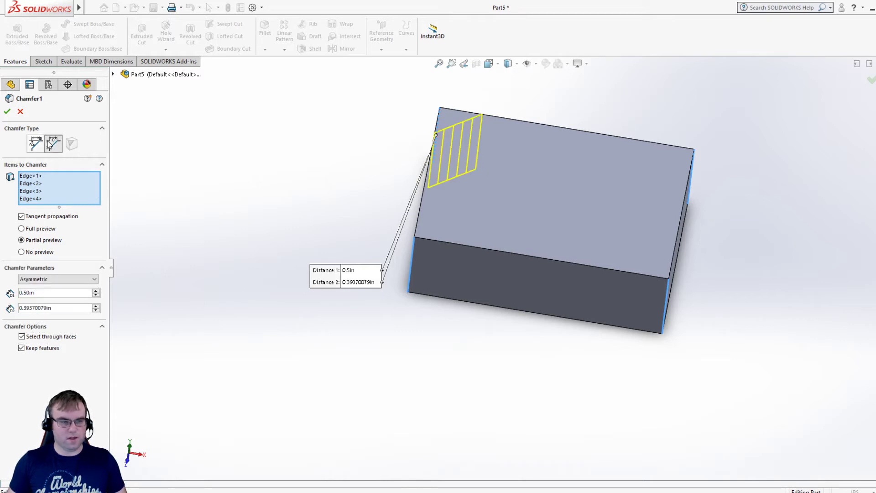
left_click(96, 306)
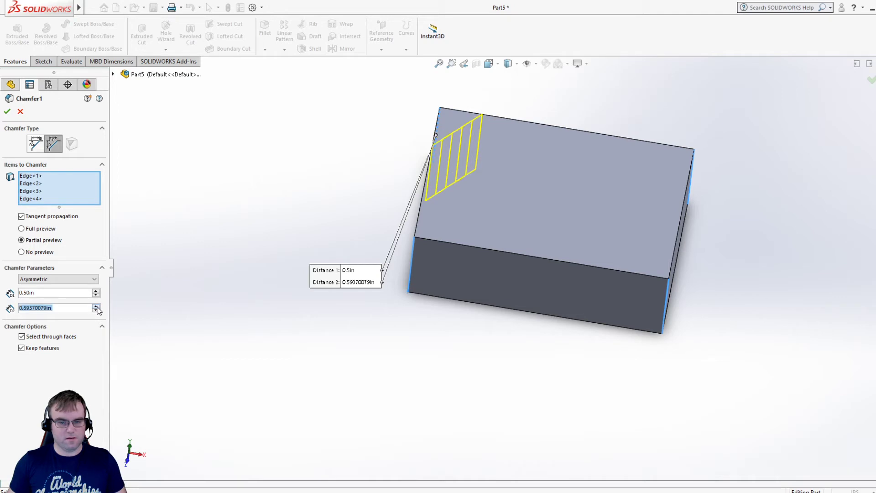
left_click(34, 145)
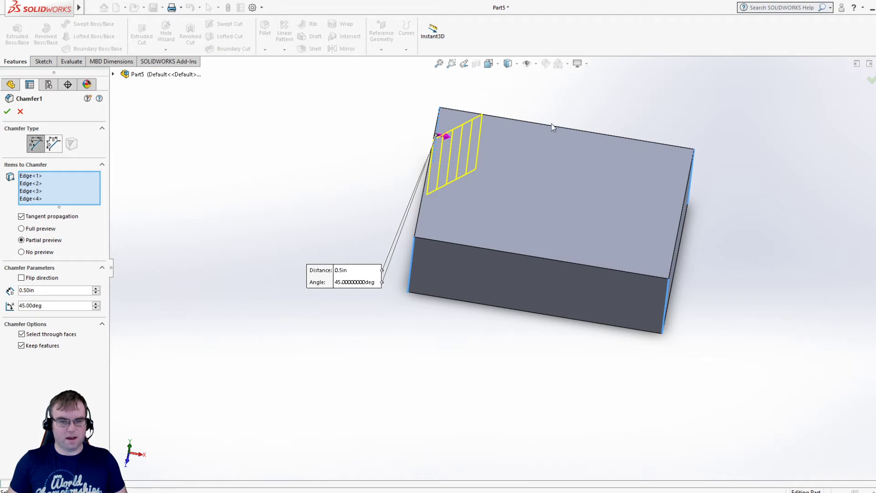
middle_click_drag(373, 190, 204, 257)
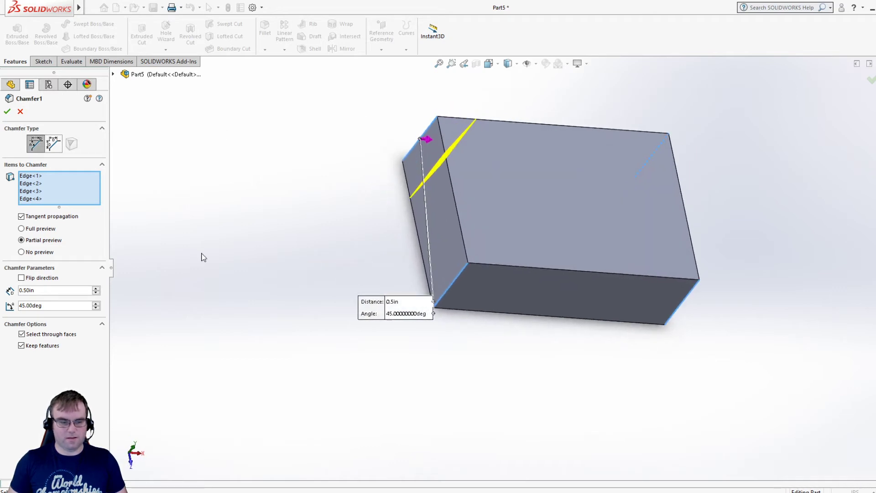
left_click(96, 304)
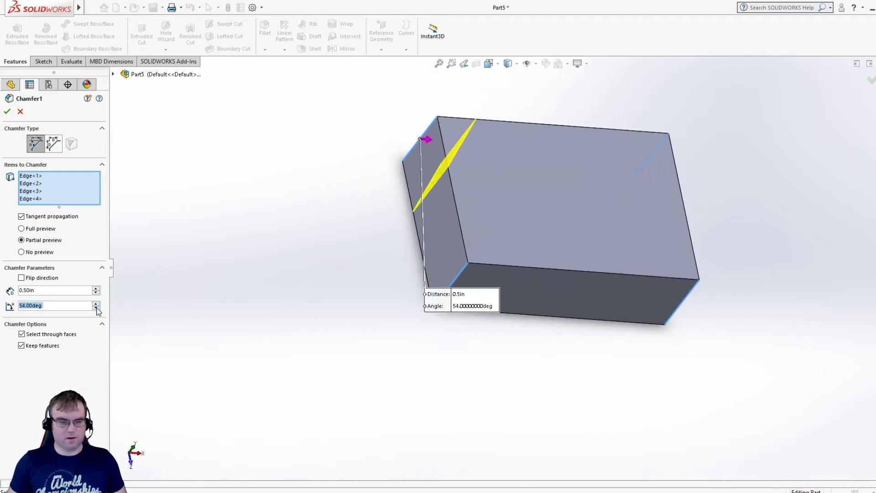
left_click(95, 308)
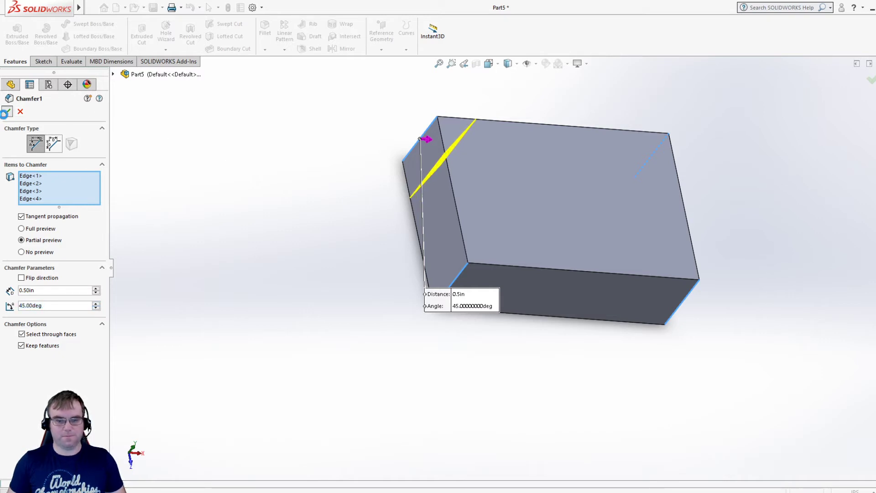
left_click(7, 111)
Orbit to view the chamfered block and begin a new sketch.
middle_click_drag(268, 329, 305, 337)
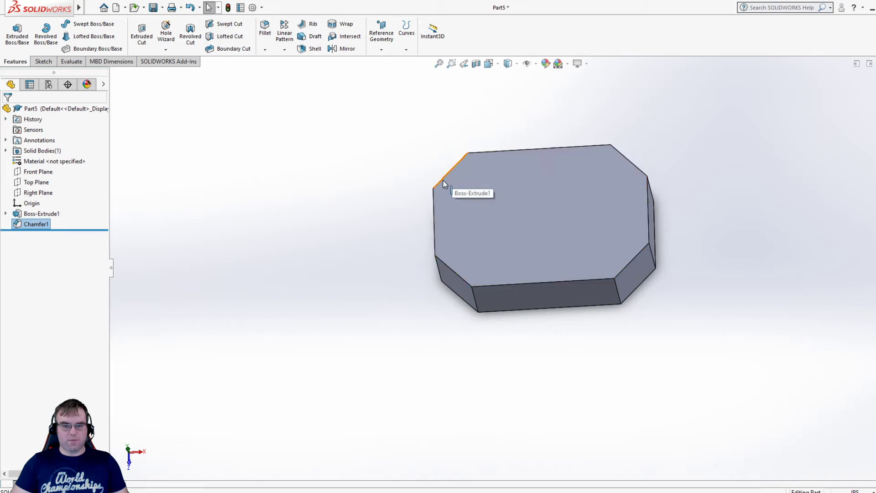
left_click(44, 62)
left_click(13, 32)
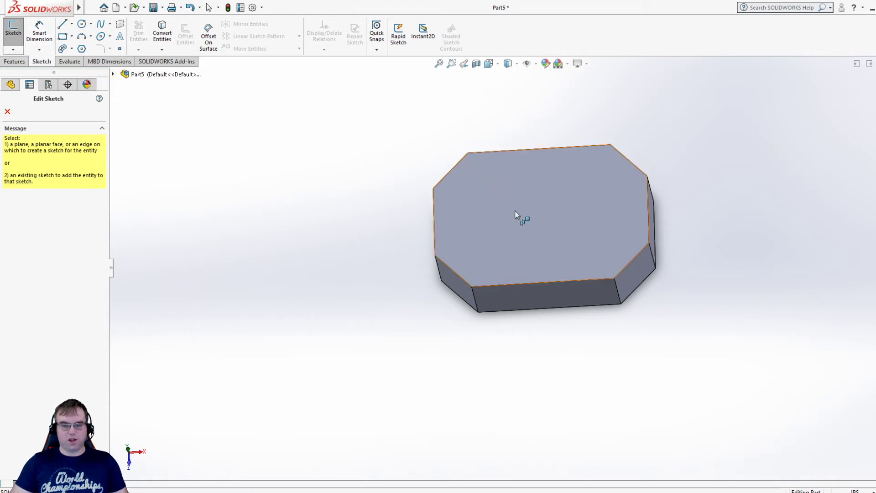
Place the new sketch on the block's top face and view it Normal To.
left_click(530, 218)
key("space")
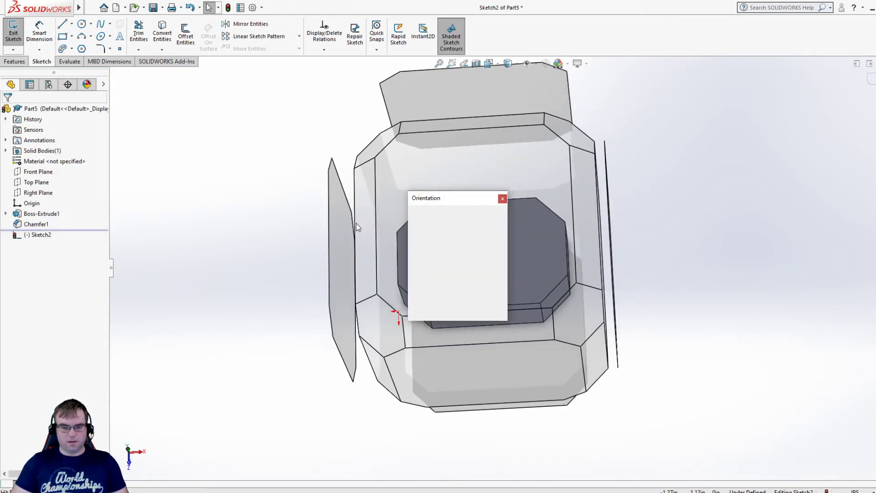
left_click(498, 256)
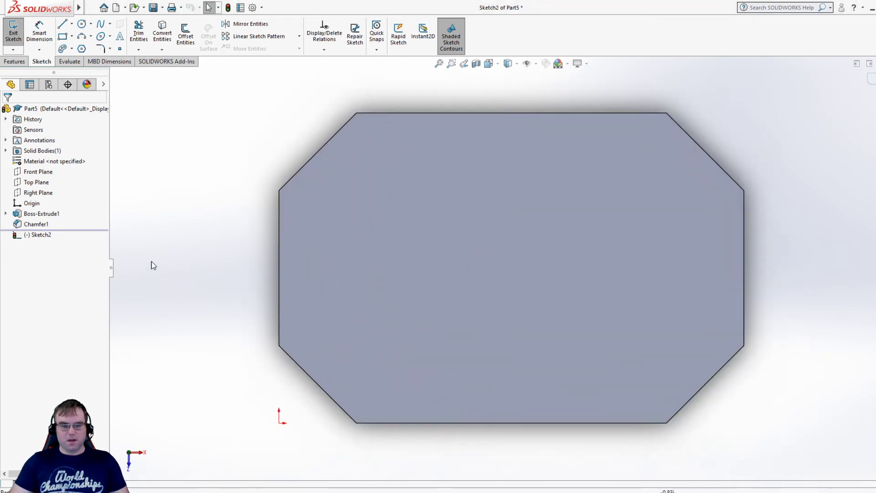
Trace trial lines along the face's left edge and lower-left chamfer, then clear them.
left_click(62, 24)
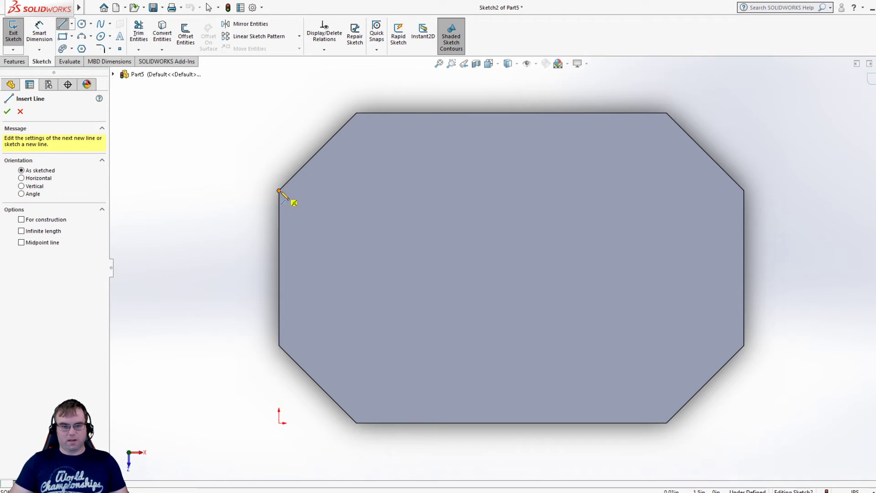
left_click(279, 191)
left_click(279, 345)
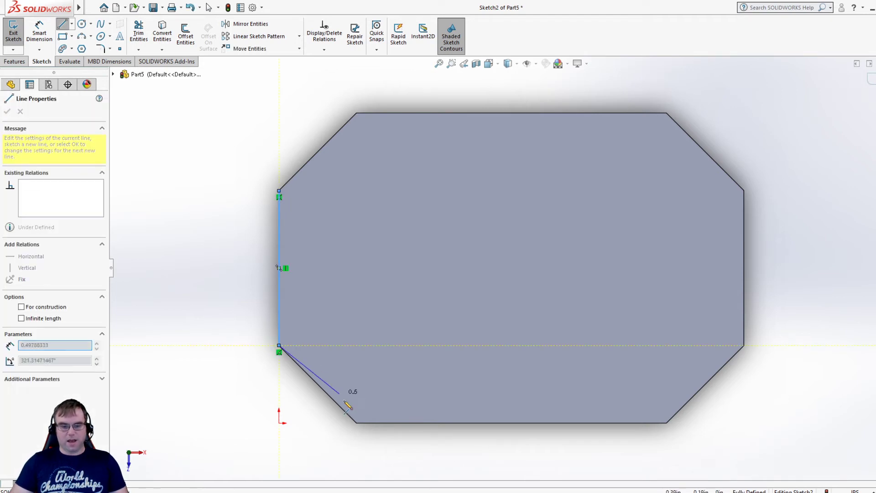
left_click(357, 423)
key("Escape")
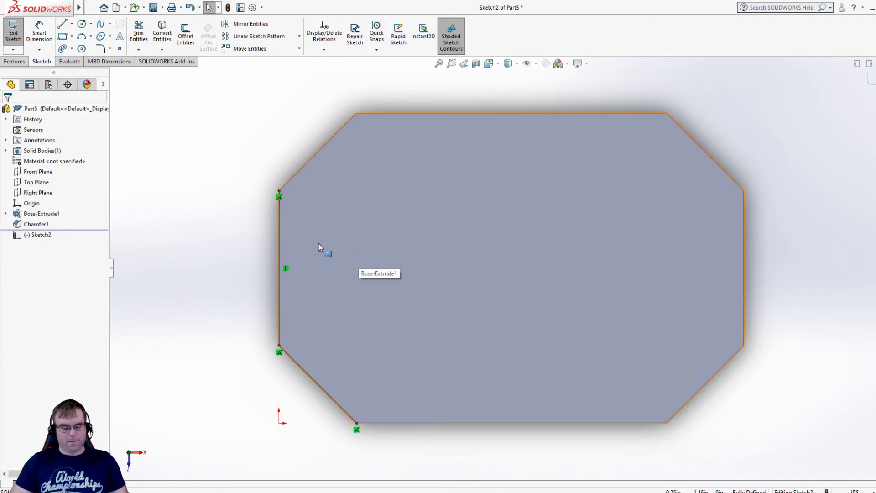
left_click(279, 242)
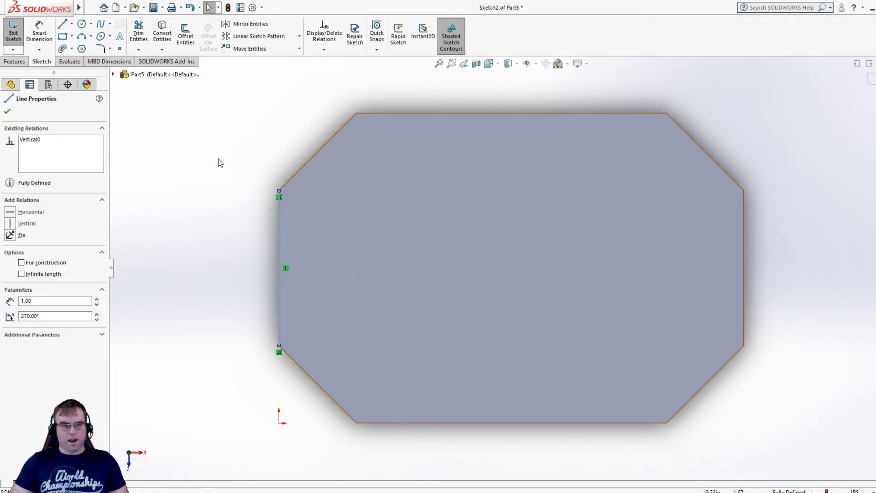
left_click(167, 38)
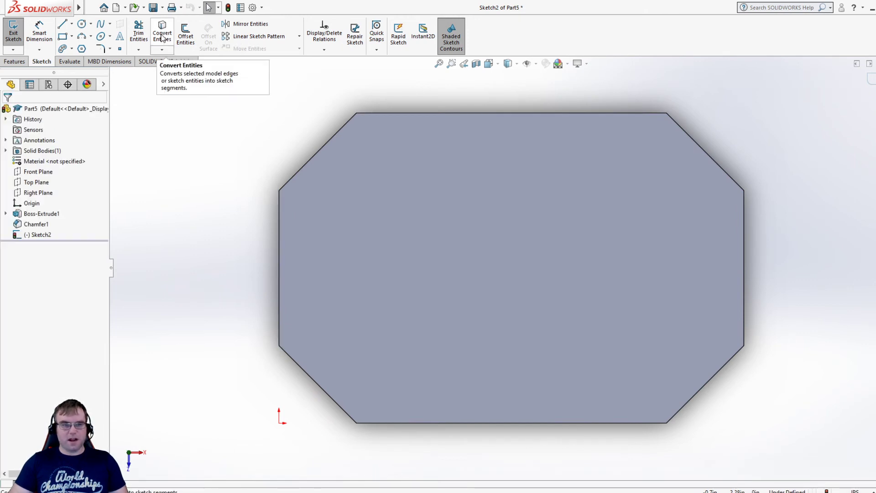
Begin Convert Entities on the left, chamfer and bottom edges, removing a wrongly picked face.
left_click(163, 39)
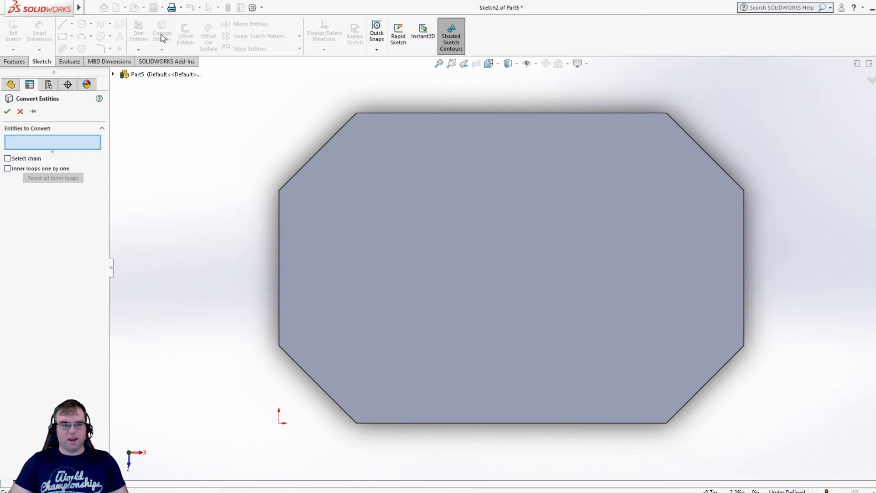
left_click(279, 319)
left_click(319, 387)
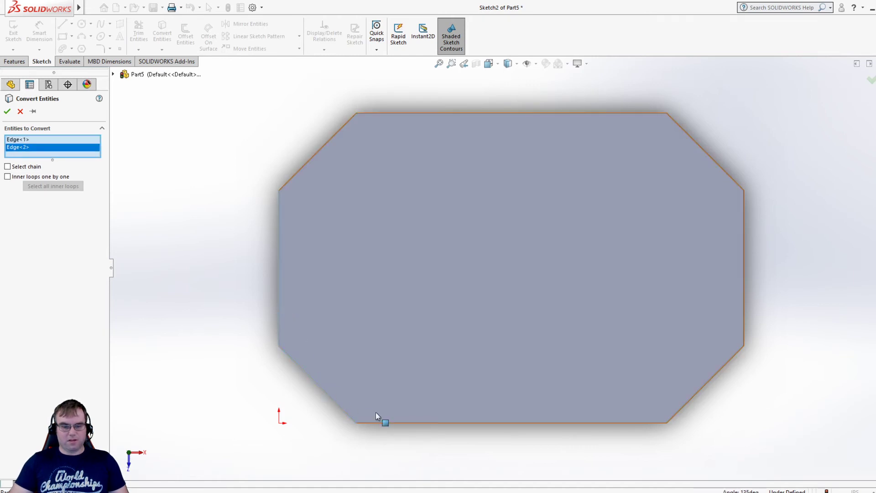
left_click(410, 422)
left_click(719, 368)
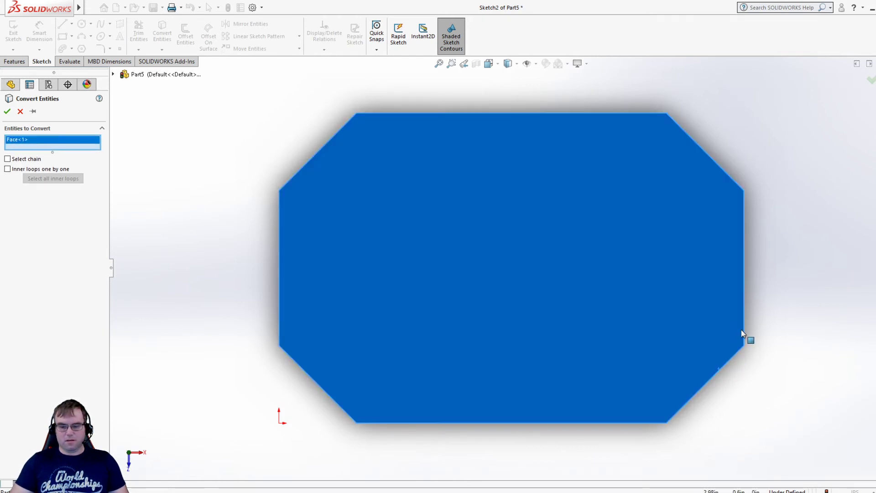
right_click(25, 141)
left_click(44, 156)
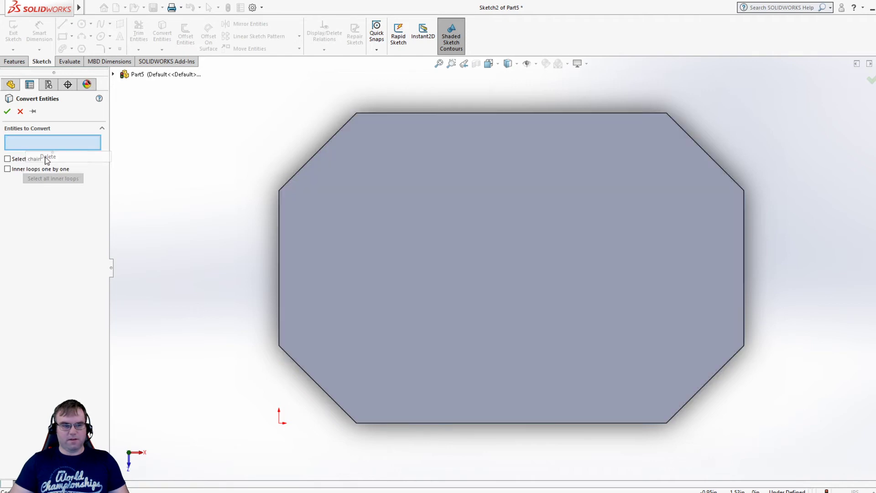
Convert the left, lower-left chamfer, bottom, lower-right chamfer and right edges into sketch lines.
left_click(279, 334)
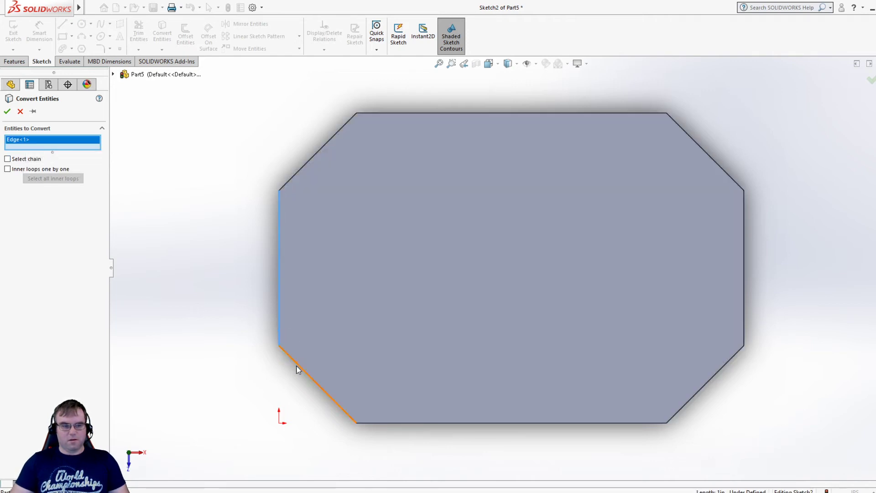
left_click(322, 389)
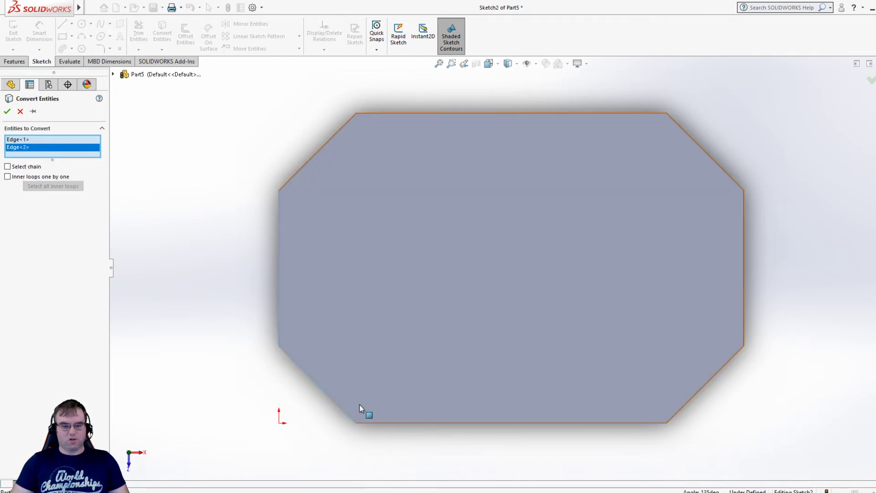
left_click(386, 422)
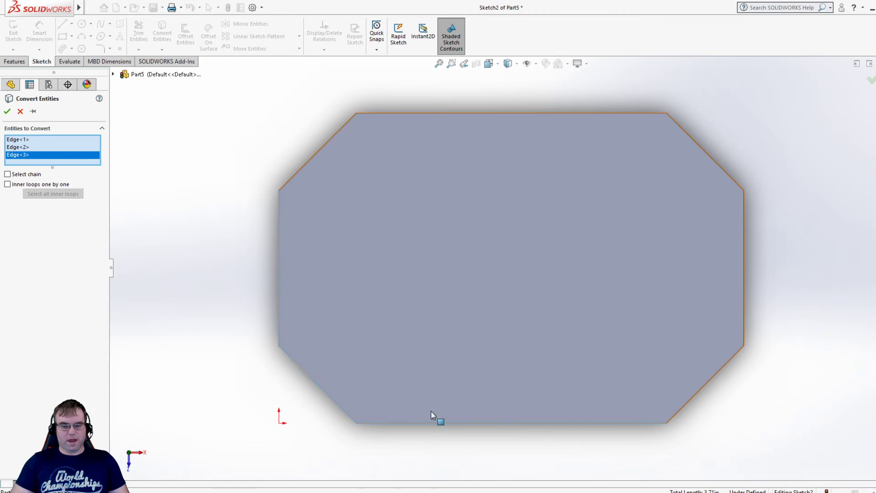
left_click(680, 409)
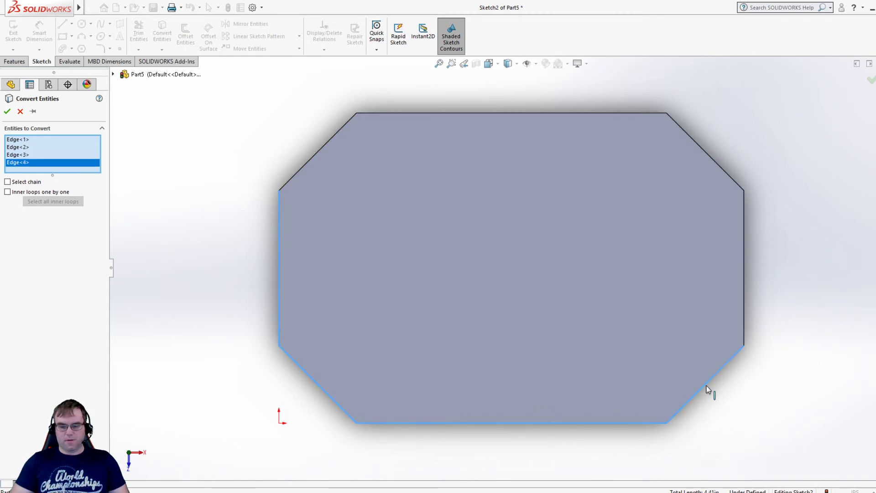
left_click(744, 324)
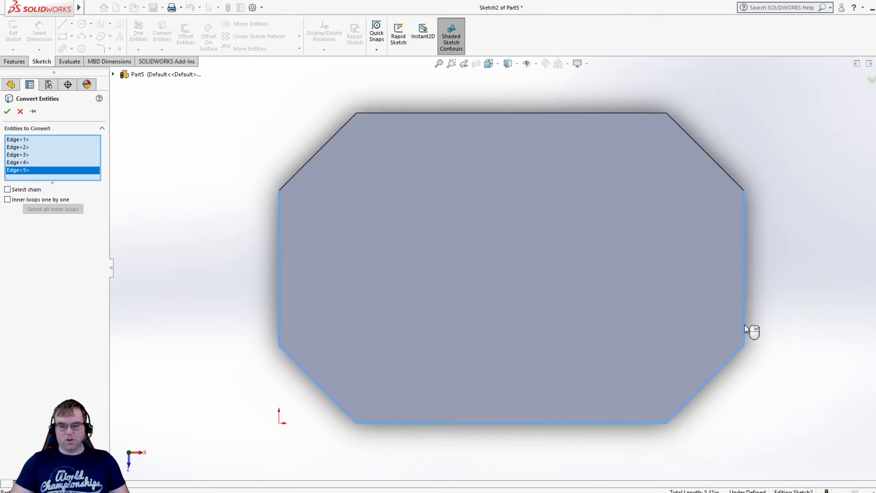
left_click(7, 112)
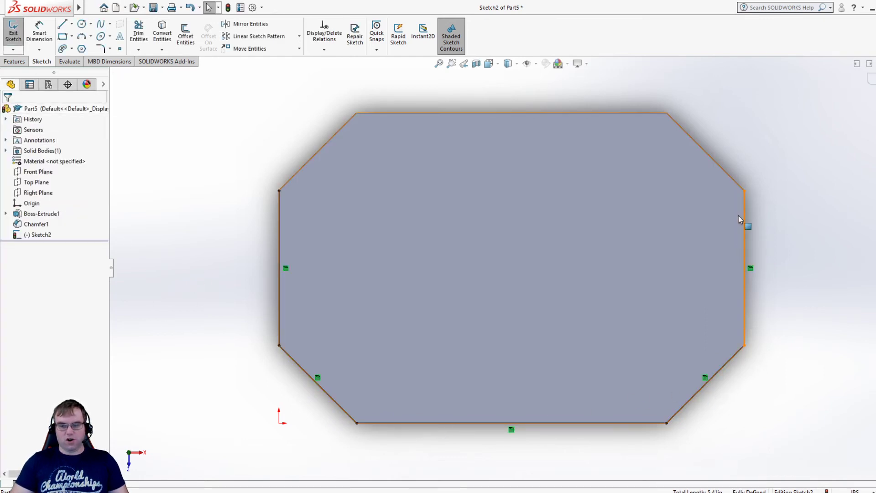
Close the profile with a 3.00 in horizontal line between the side vertices and exit Sketch2.
left_click(63, 24)
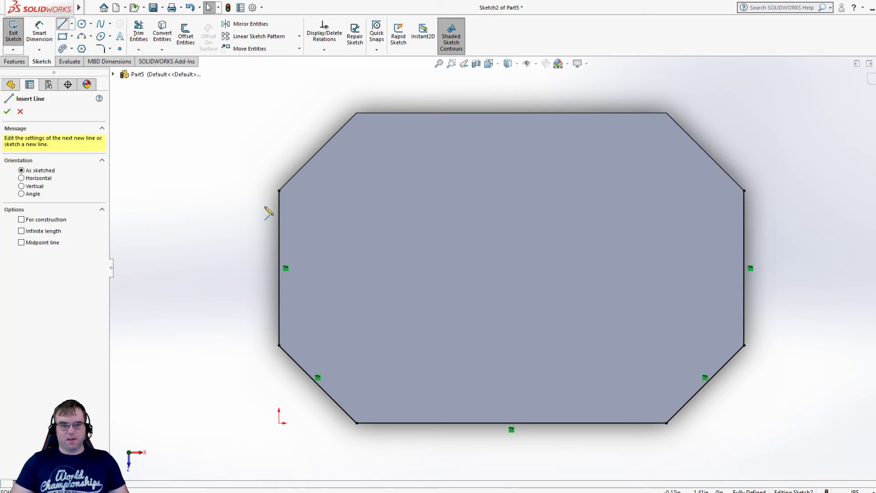
left_click(279, 190)
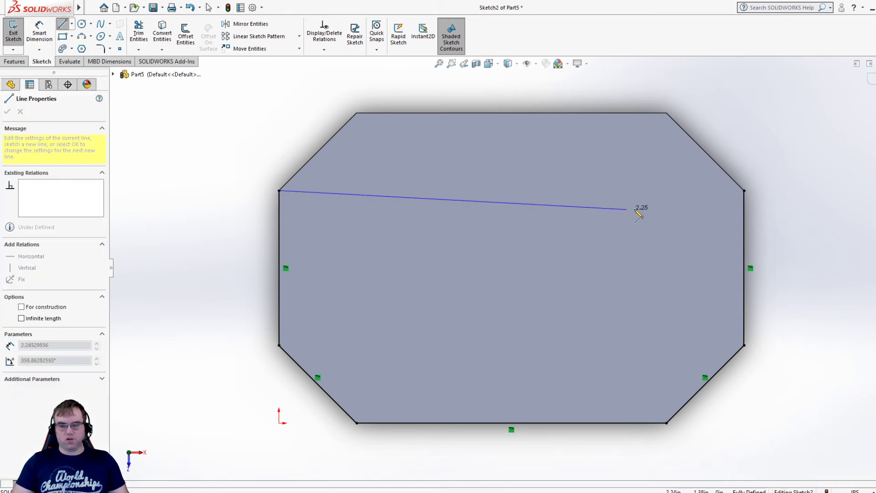
left_click(744, 191)
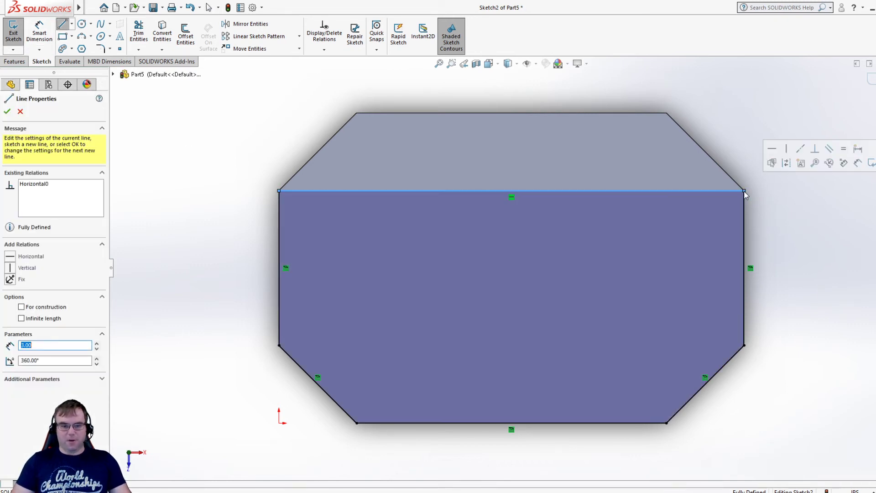
left_click(7, 112)
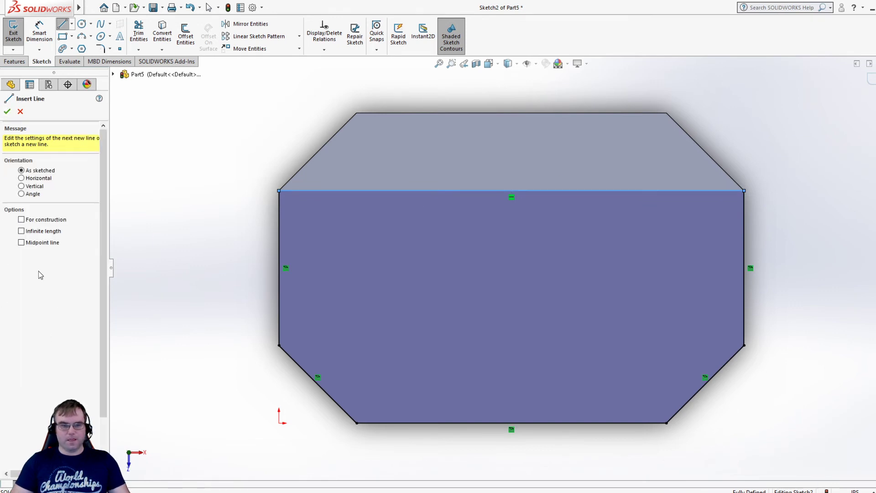
left_click(7, 111)
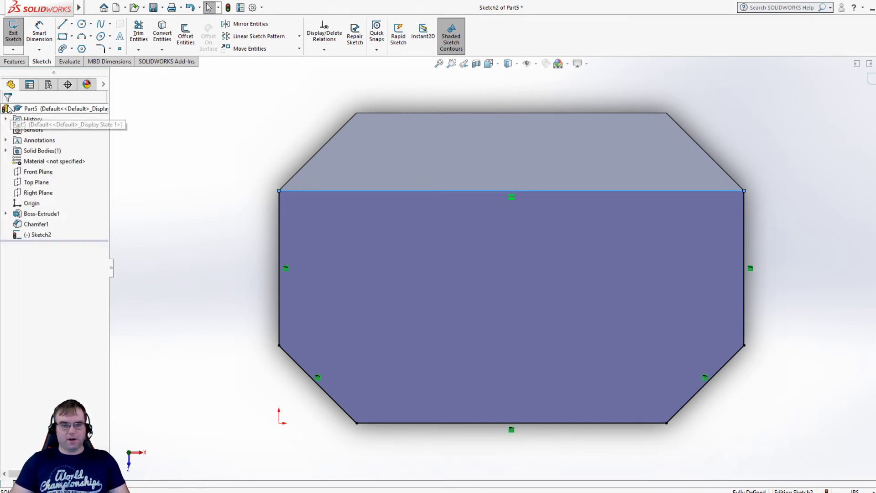
left_click(13, 33)
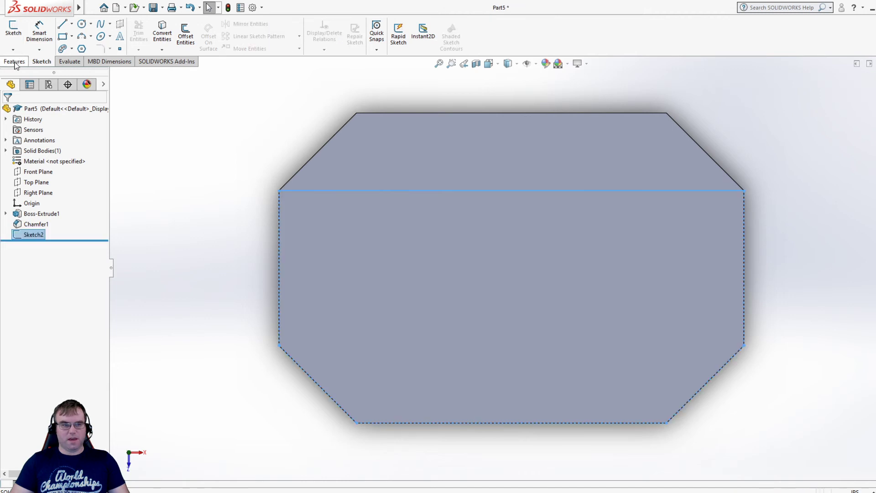
Extrude Sketch2 1.00 in blind with Merge result as Boss-Extrude2, then inspect it.
left_click(15, 62)
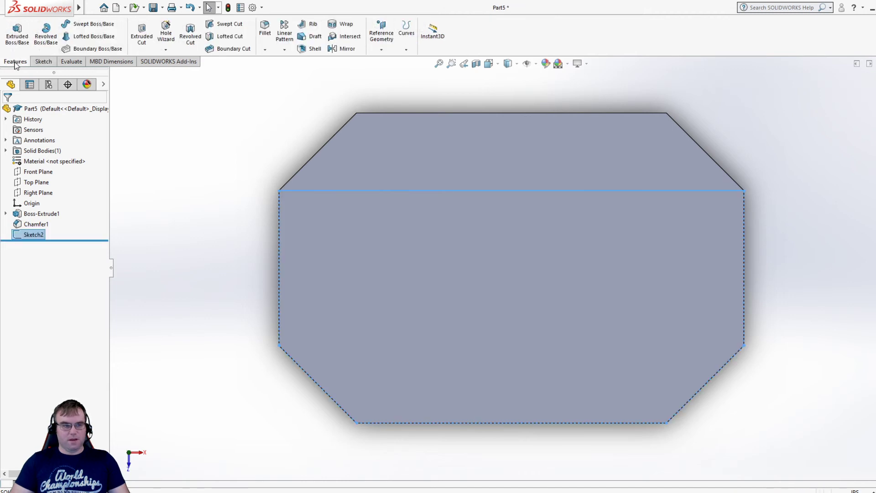
left_click(17, 31)
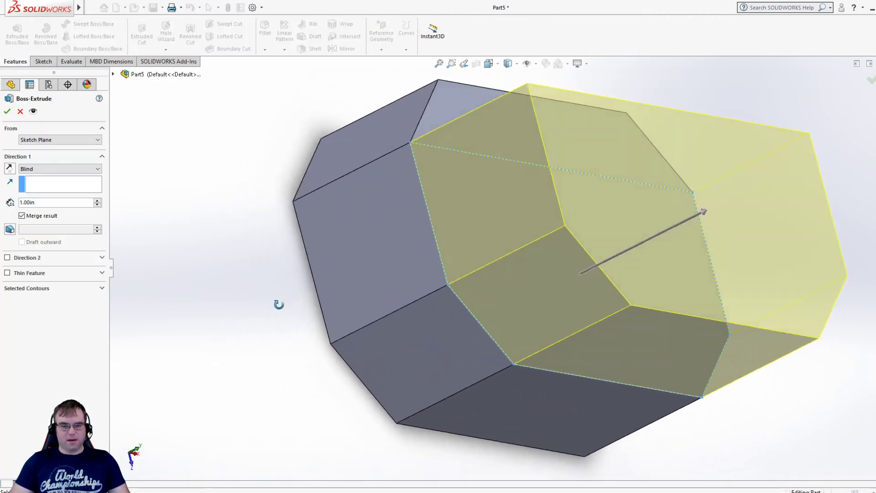
left_click(7, 112)
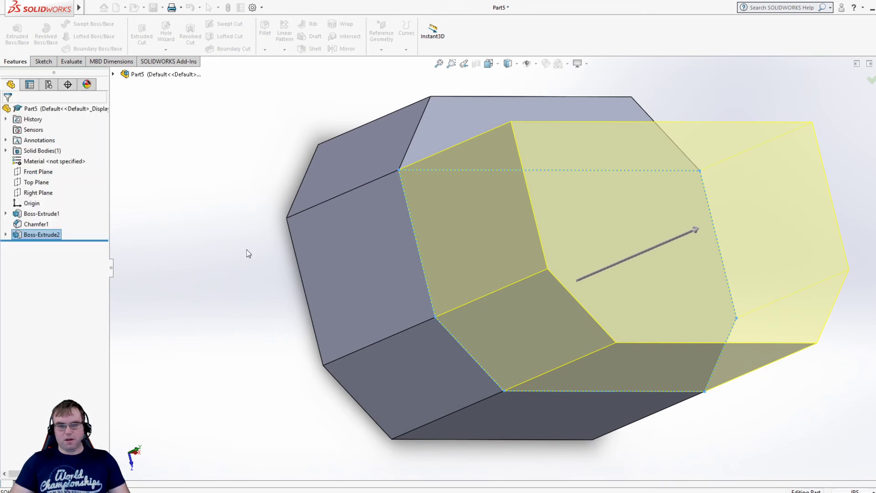
middle_click_drag(247, 250, 183, 349)
scroll(152, 333, "down", 4)
scroll(646, 231, "up", 3)
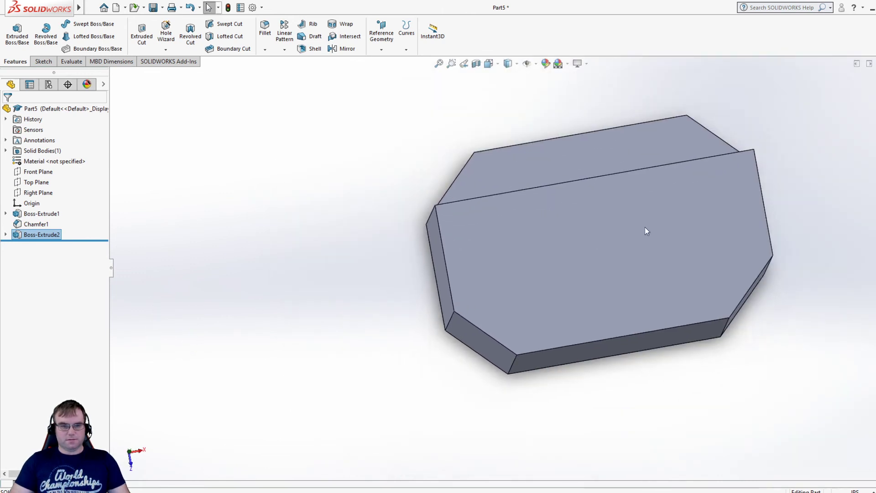
scroll(735, 204, "down", 2)
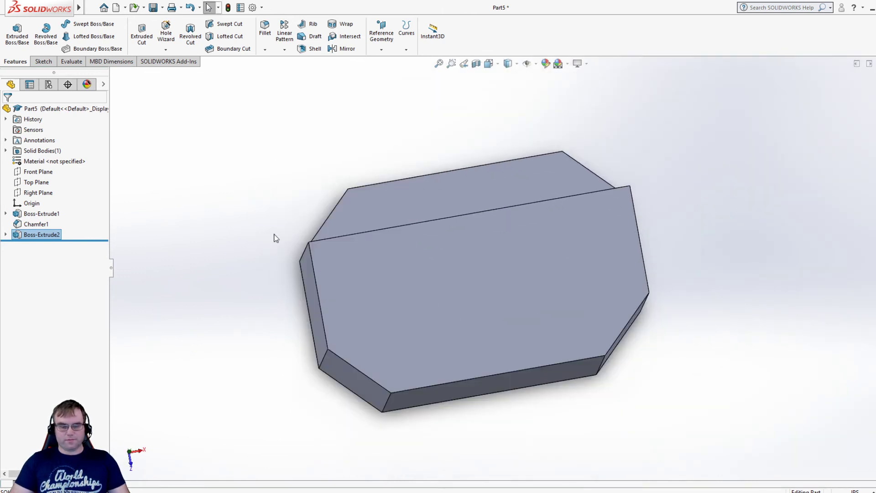
Start Sketch3 on the part's top face.
left_click(39, 61)
left_click(13, 29)
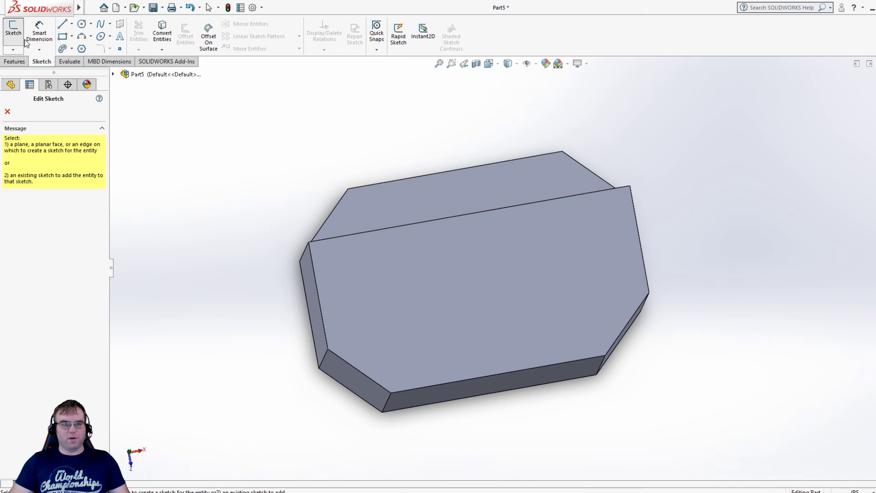
left_click(386, 267)
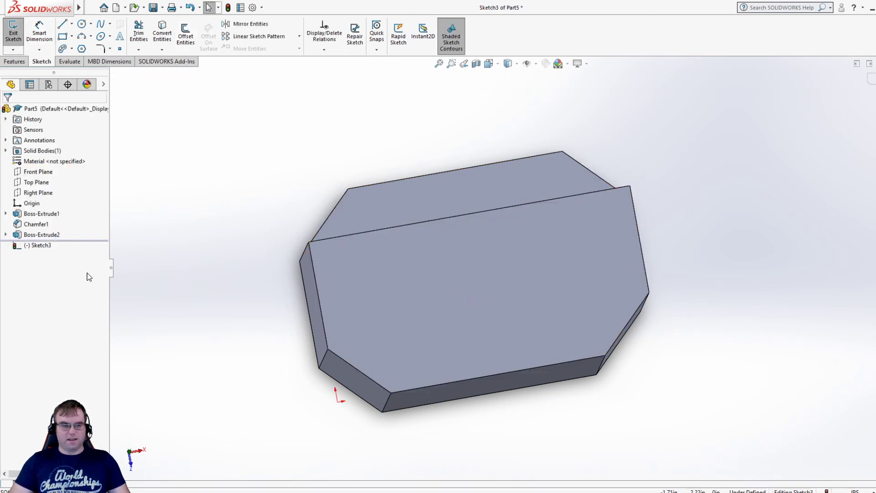
Try offsetting the bottom front edge and adjacent chamfer, view Normal To, then cancel the offset.
left_click(186, 33)
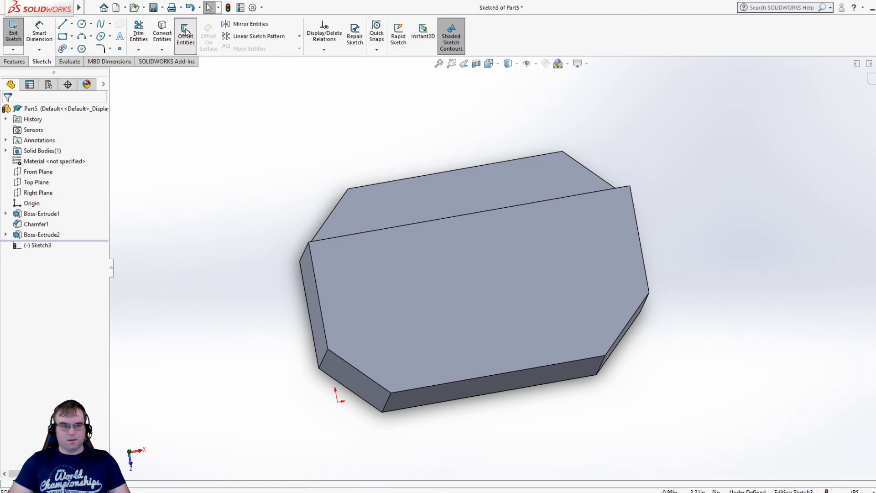
left_click(427, 386)
left_click(369, 380)
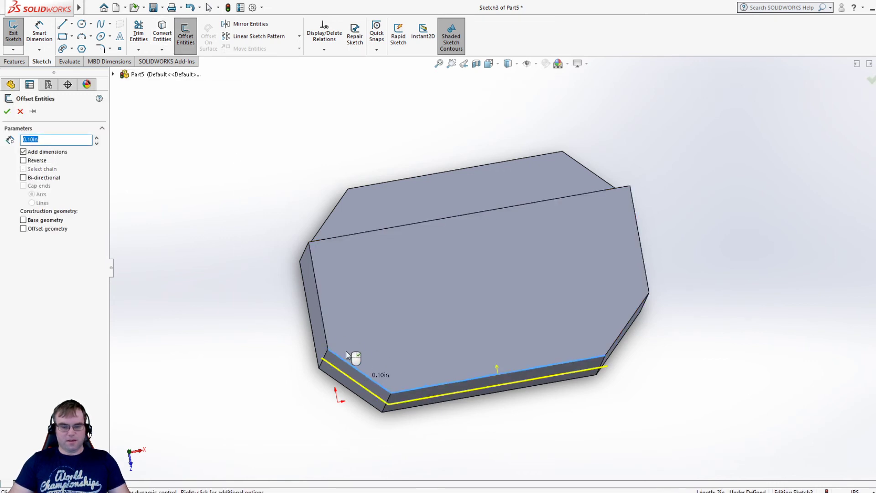
middle_click_drag(327, 340, 358, 333)
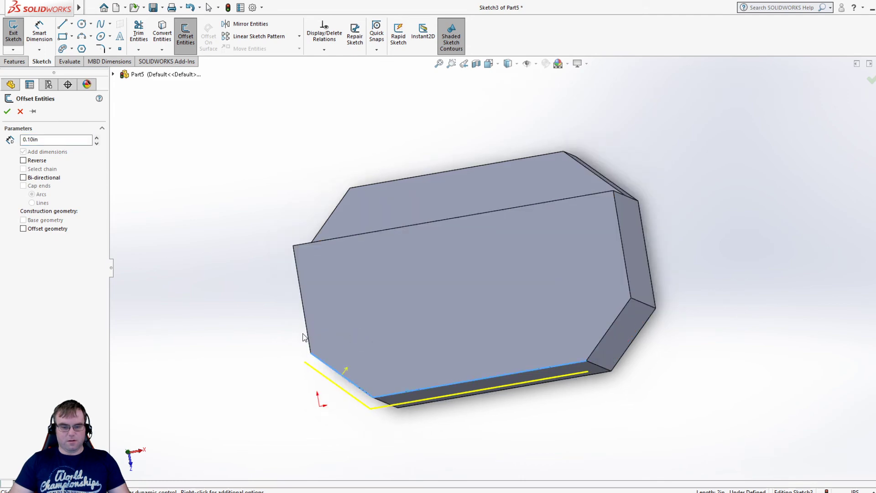
key("space")
left_click(501, 256)
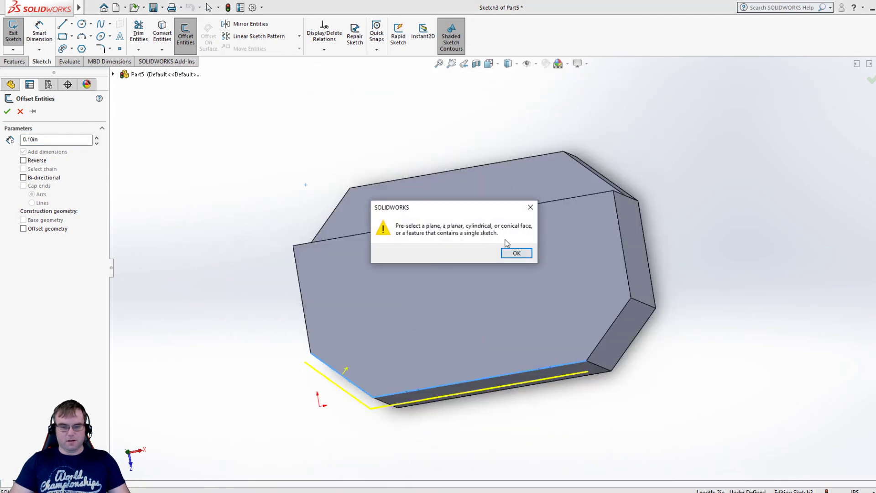
left_click(514, 252)
left_click(501, 256)
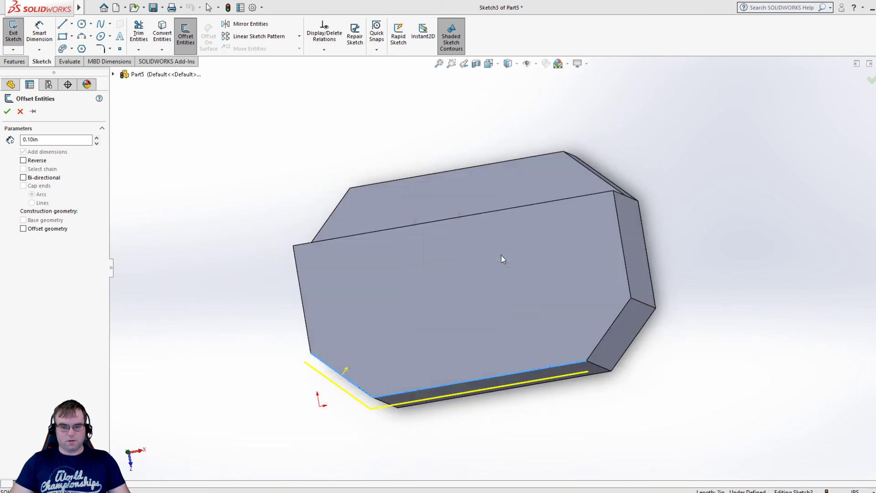
left_click(513, 252)
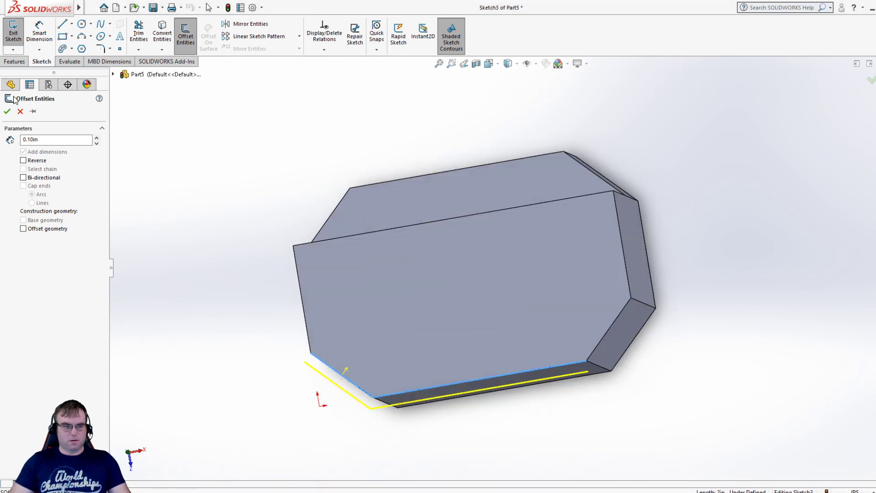
left_click(20, 111)
key("space")
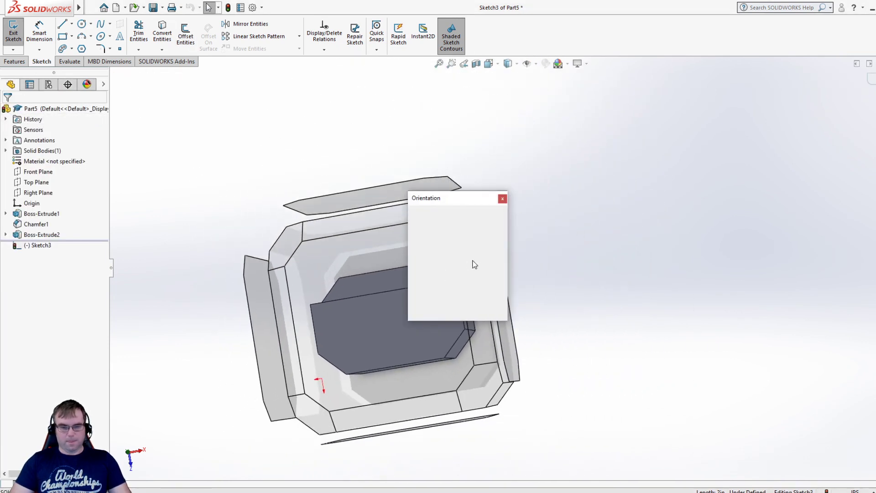
View the sketch plane normal, start converting the left, top and right edges, then cancel.
left_click(495, 227)
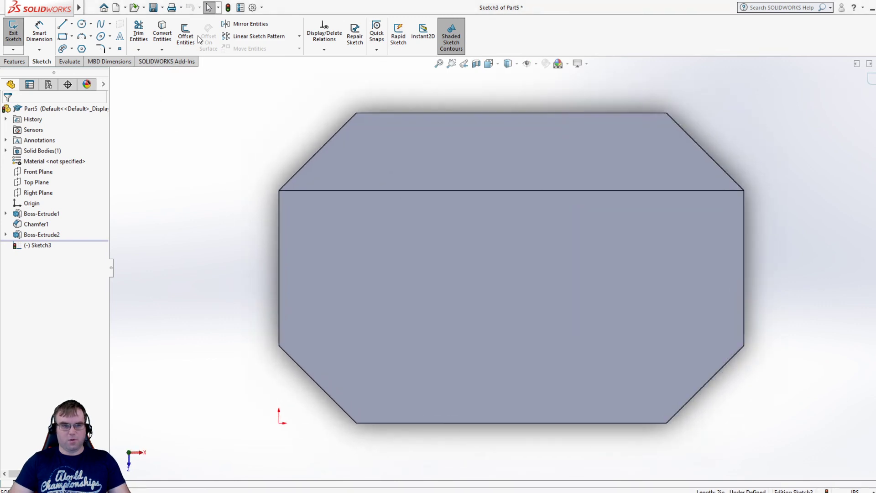
left_click(162, 33)
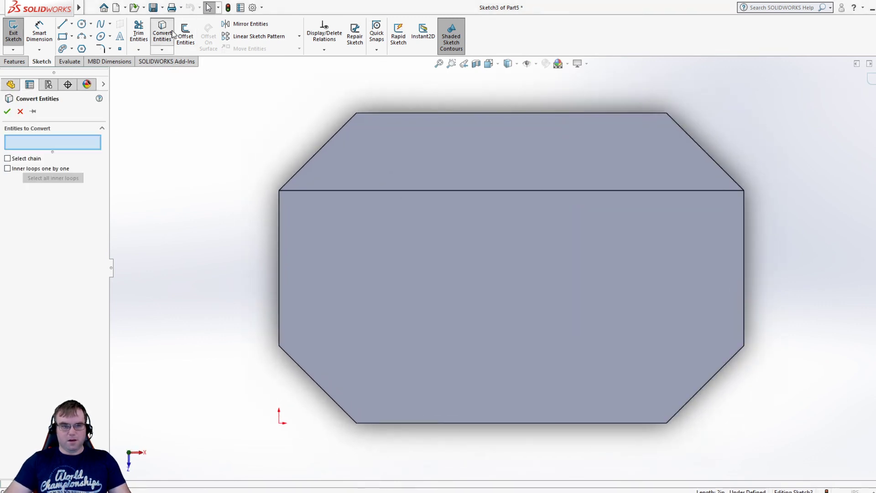
left_click(279, 254)
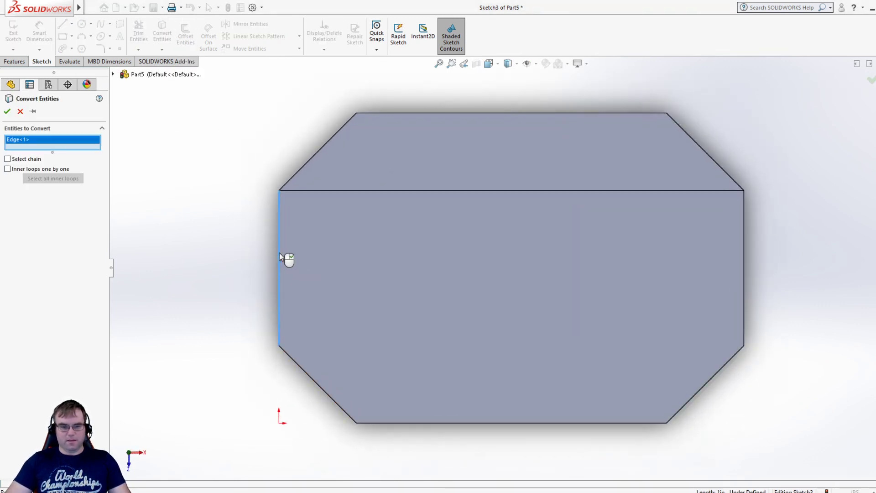
left_click(325, 192)
left_click(743, 296)
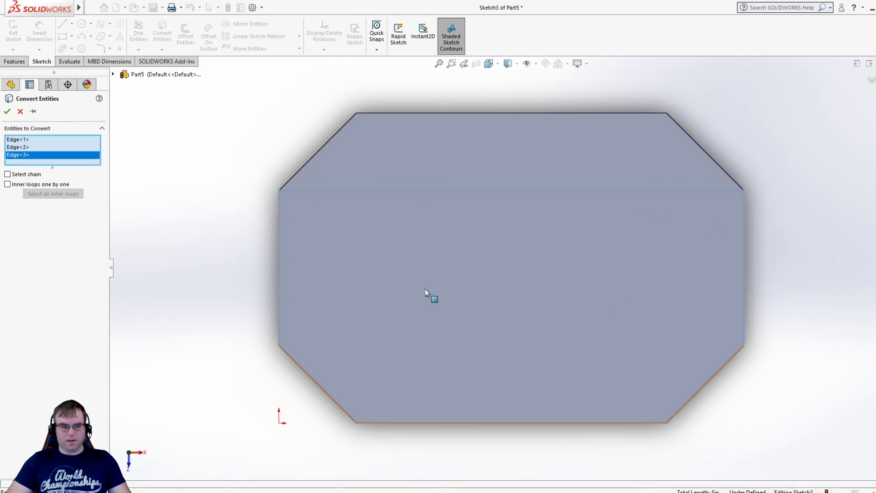
left_click(20, 112)
Offset the face edges and chamfers 0.25 in inward, reversed, into a closed outline.
left_click(179, 29)
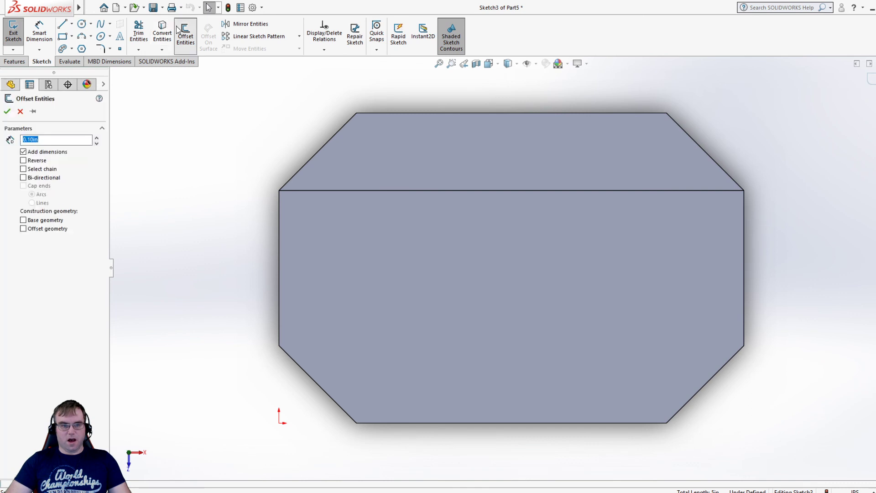
left_click(329, 191)
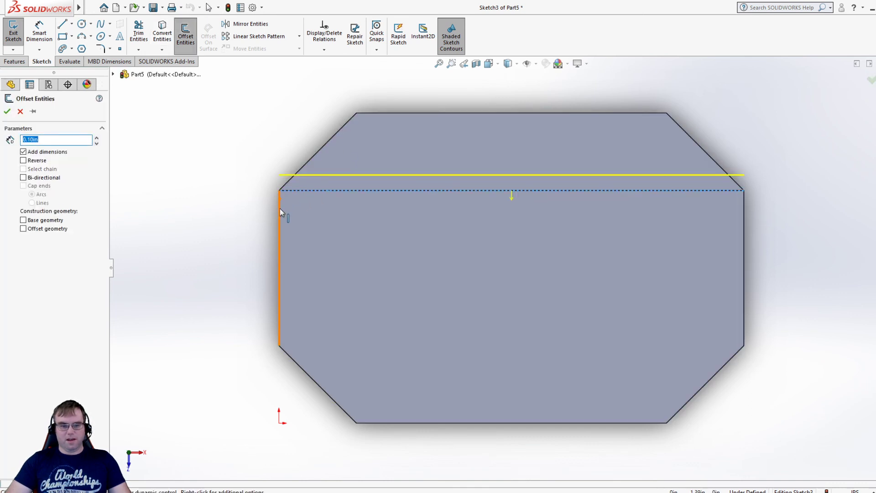
left_click(281, 209)
left_click(338, 404)
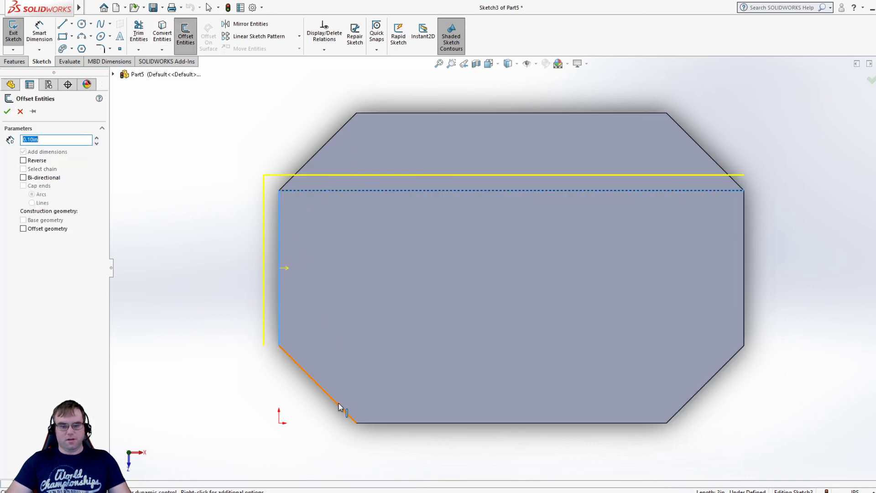
left_click(400, 423)
left_click(696, 398)
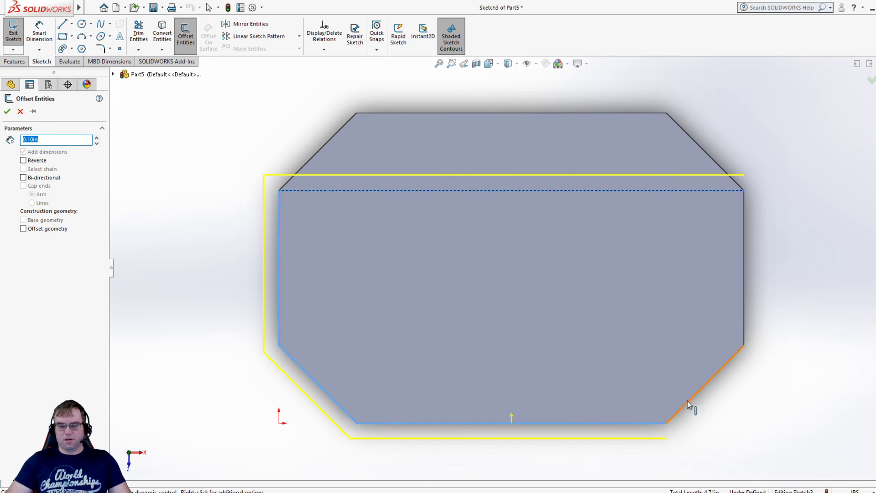
left_click(744, 327)
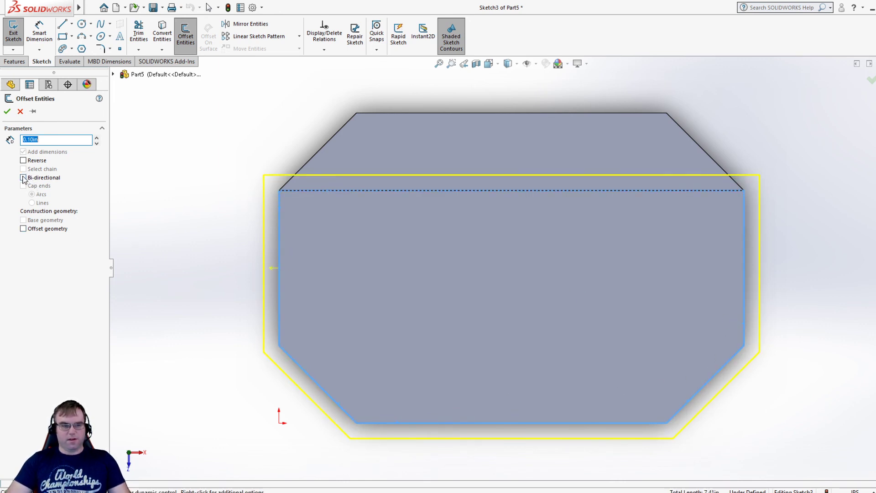
left_click(23, 161)
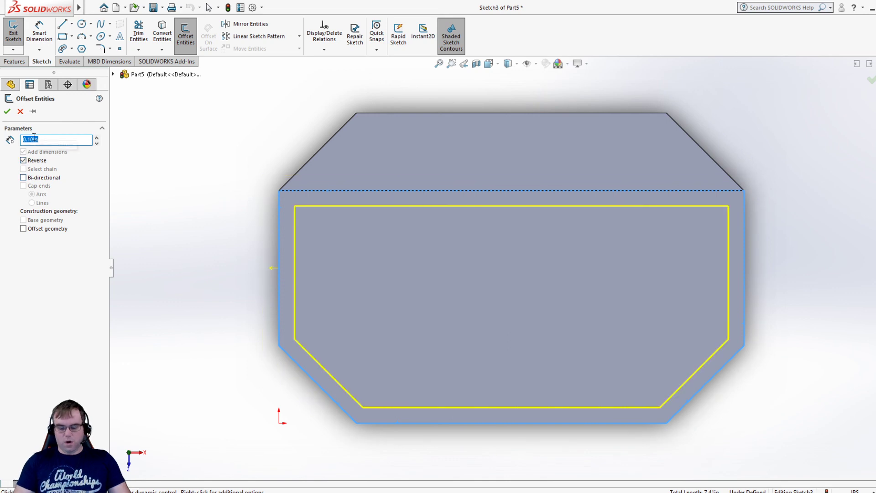
type(".5")
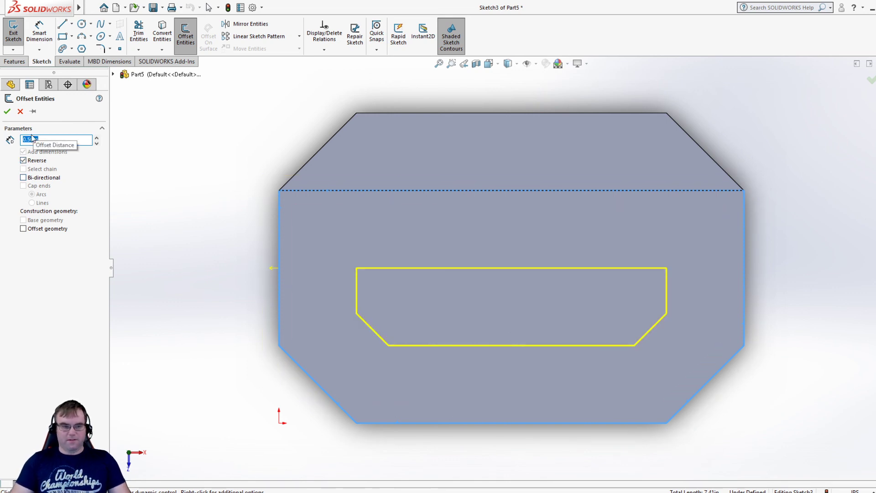
type(".25")
key("Return")
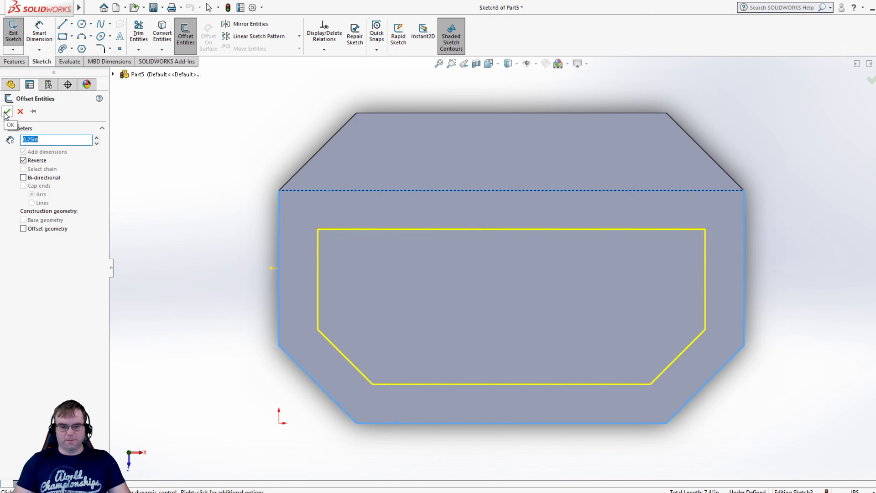
left_click(7, 111)
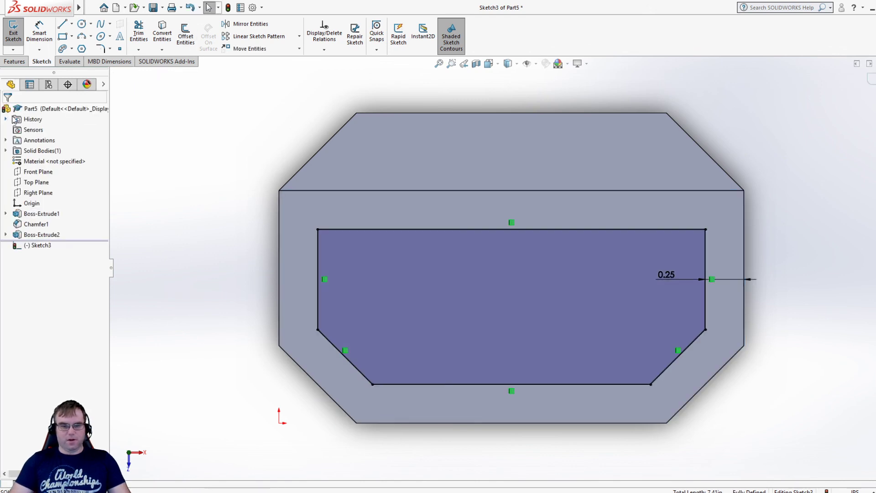
left_click(15, 61)
Extrude the inset Sketch3 outline 1.00 in Blind as Boss-Extrude3, then orbit to inspect it.
left_click(16, 32)
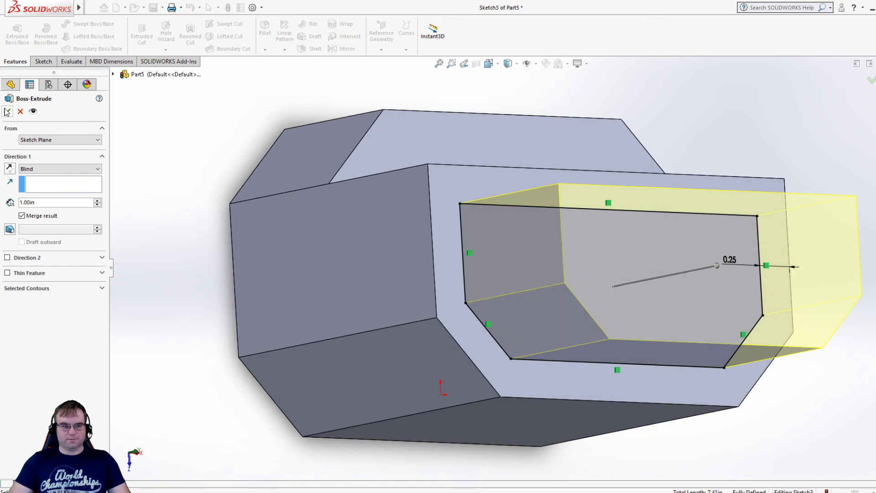
left_click(6, 110)
middle_click_drag(334, 281, 285, 376)
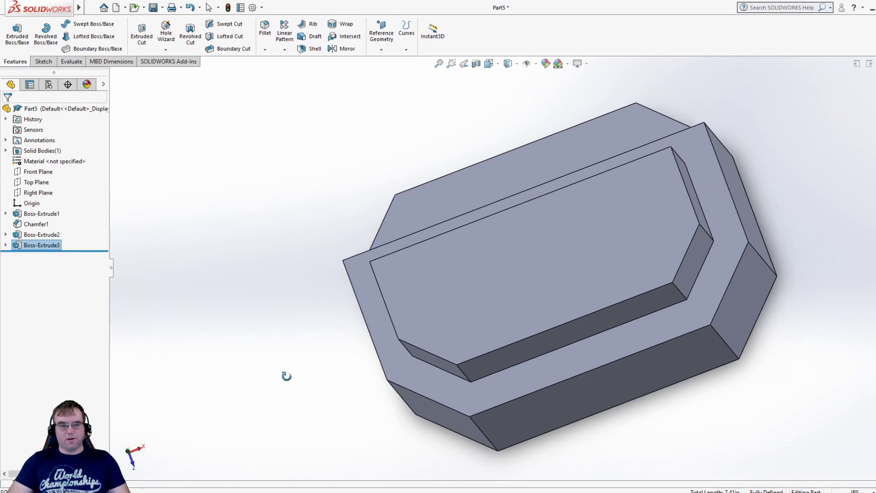